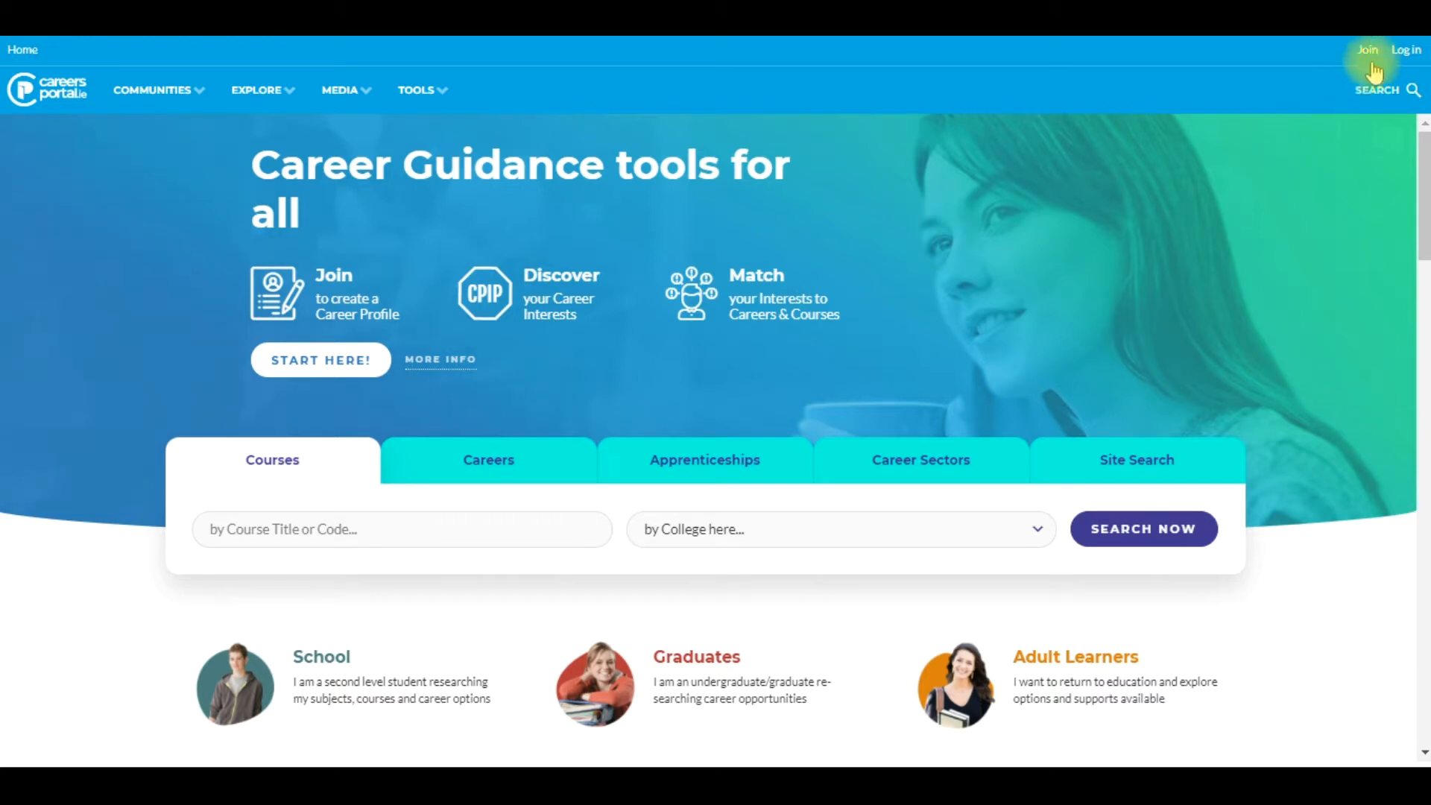
Log in to the Reach+ admin area with the saved credentials and dismiss the browser's password warning.
{"action": "left_click", "coordinate": [1405, 54]}
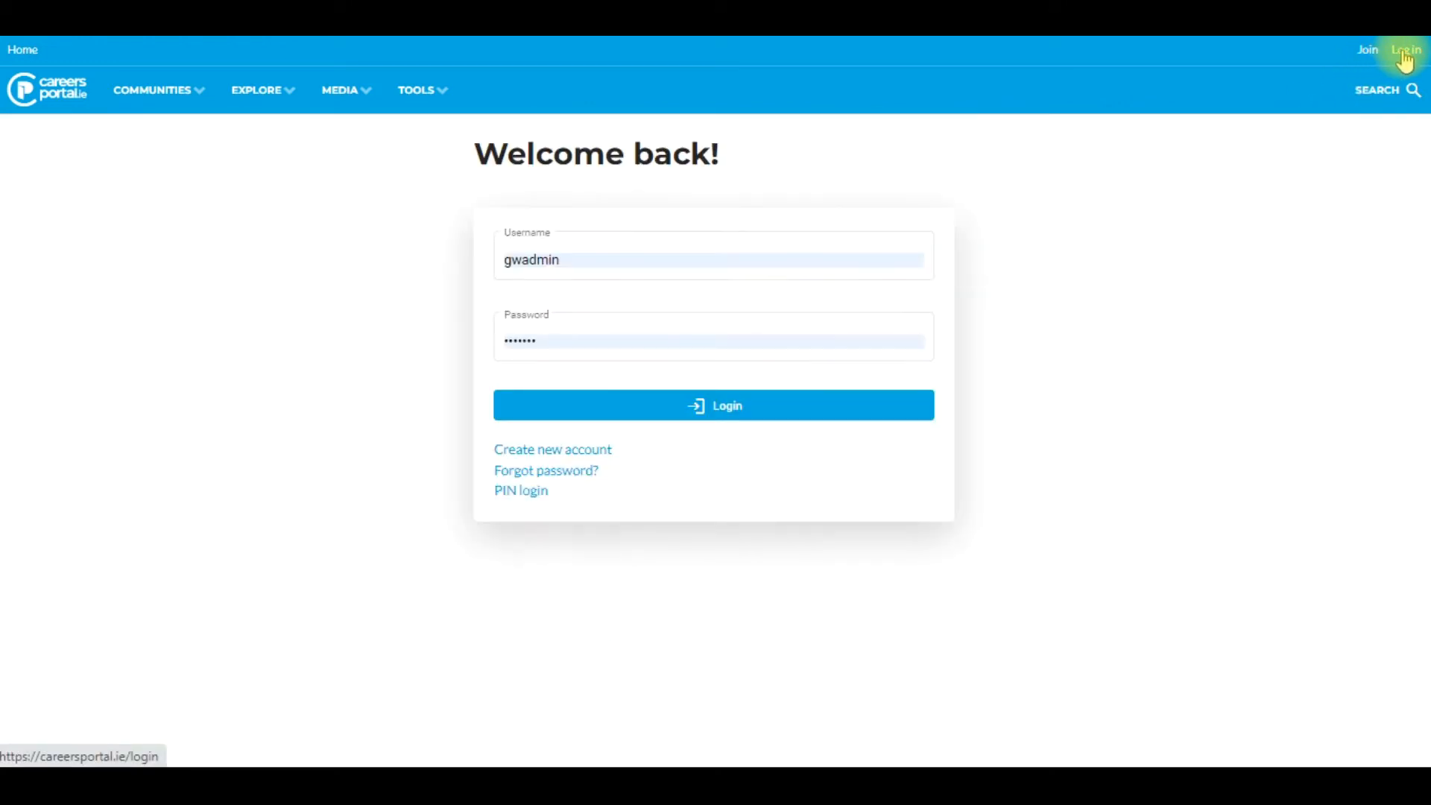
{"action": "left_click", "coordinate": [757, 416]}
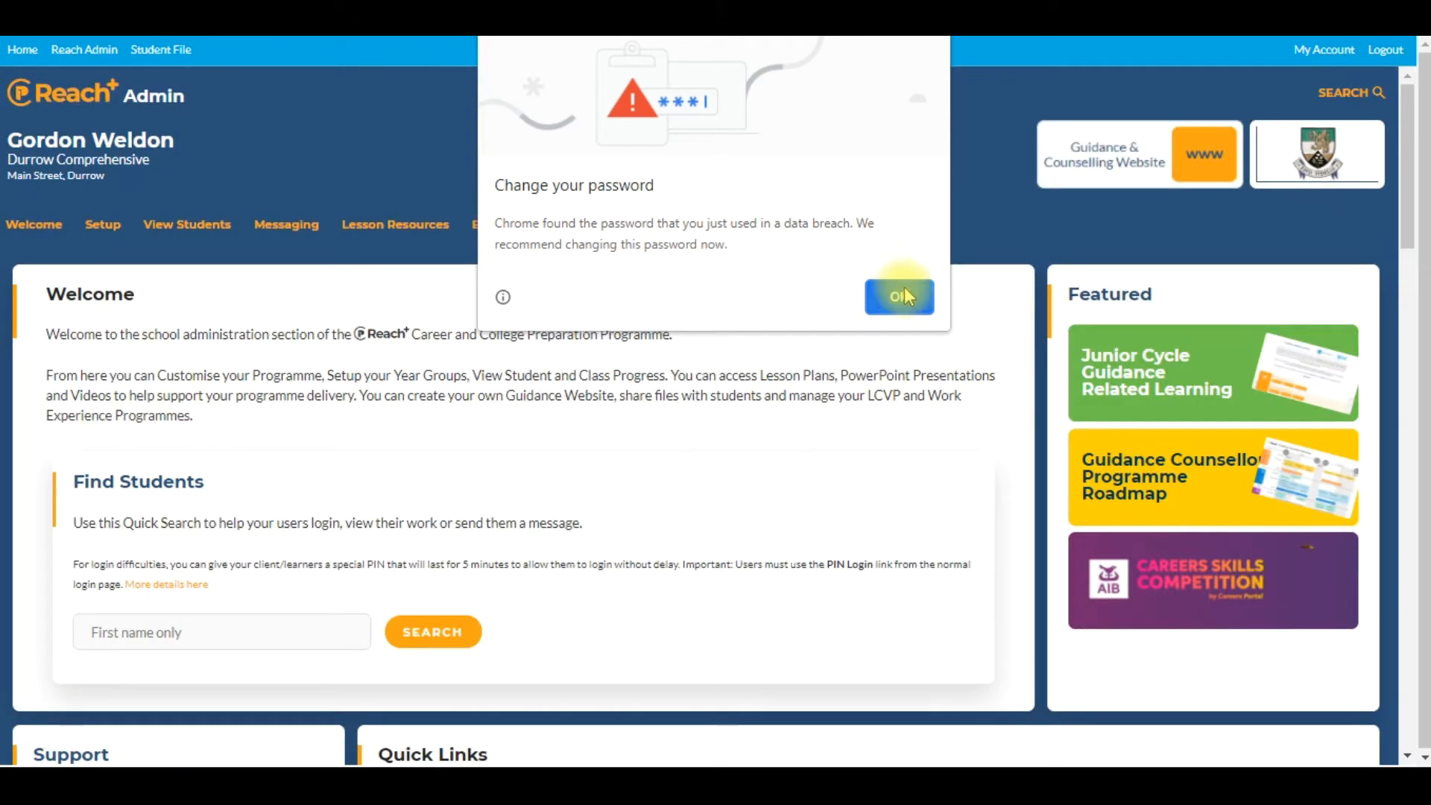
{"action": "left_click", "coordinate": [905, 293]}
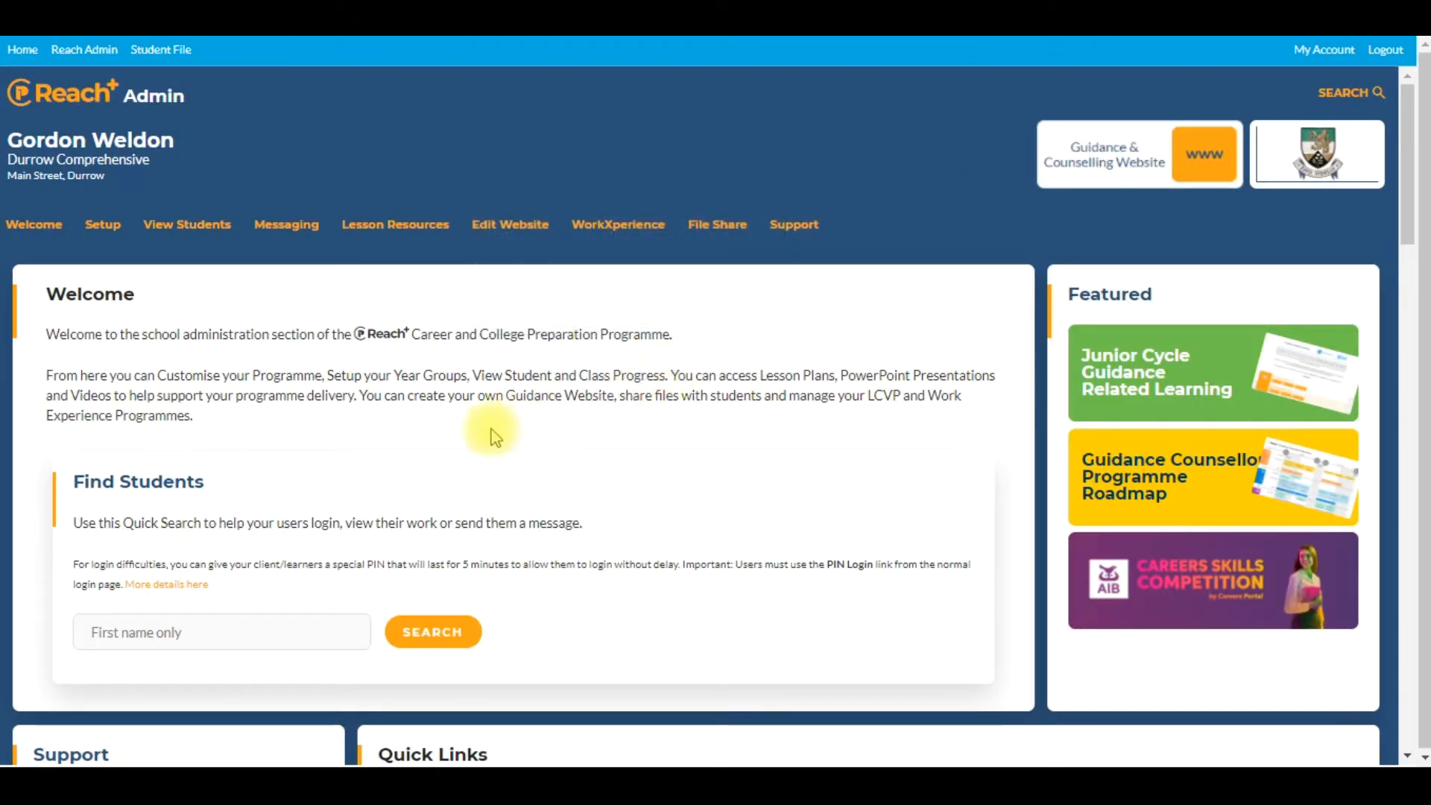
Open the class setup for students who sit the Leaving Cert in summer of 2021.
{"action": "left_click", "coordinate": [107, 229]}
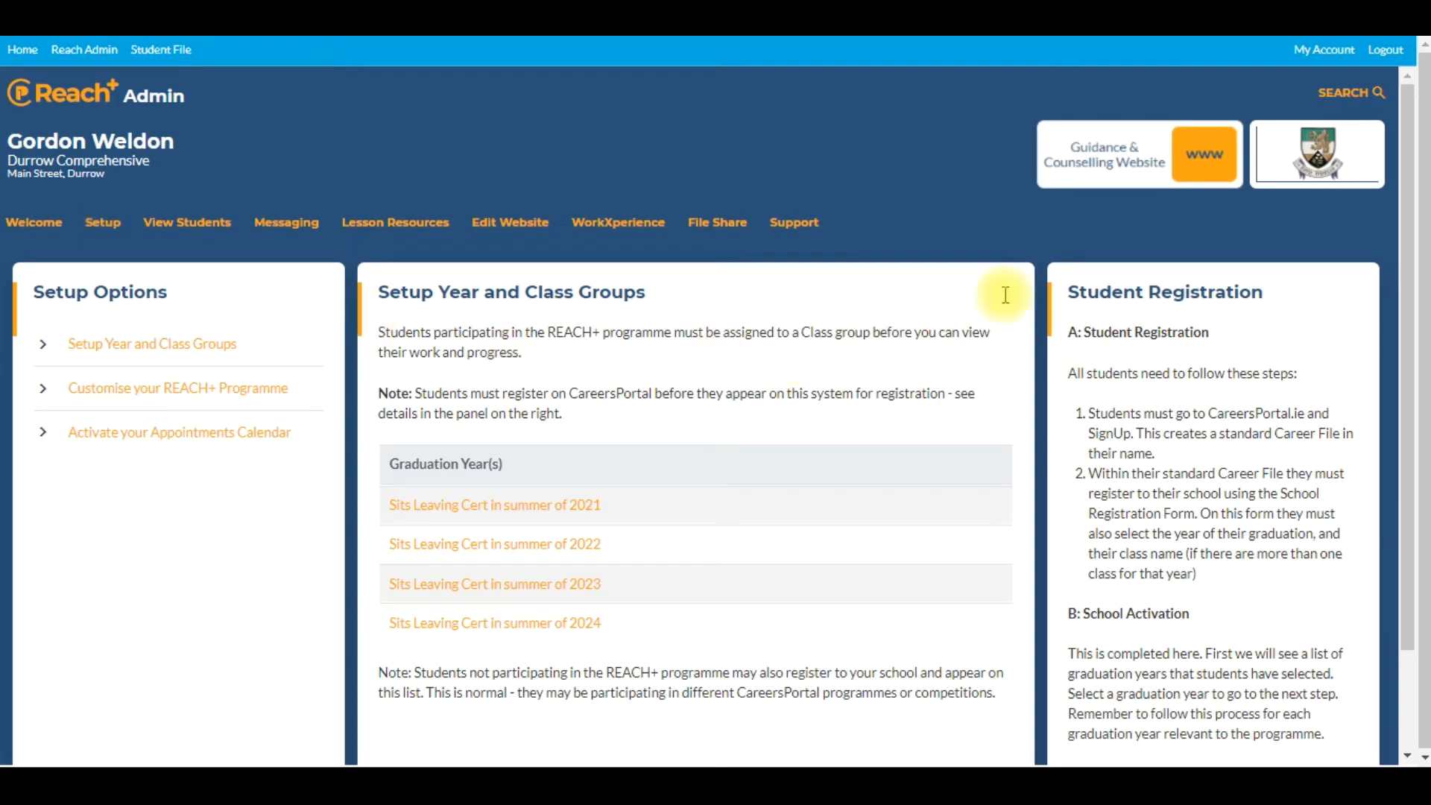
{"action": "left_click_drag", "start_coordinate": [1407, 223], "coordinate": [1407, 278]}
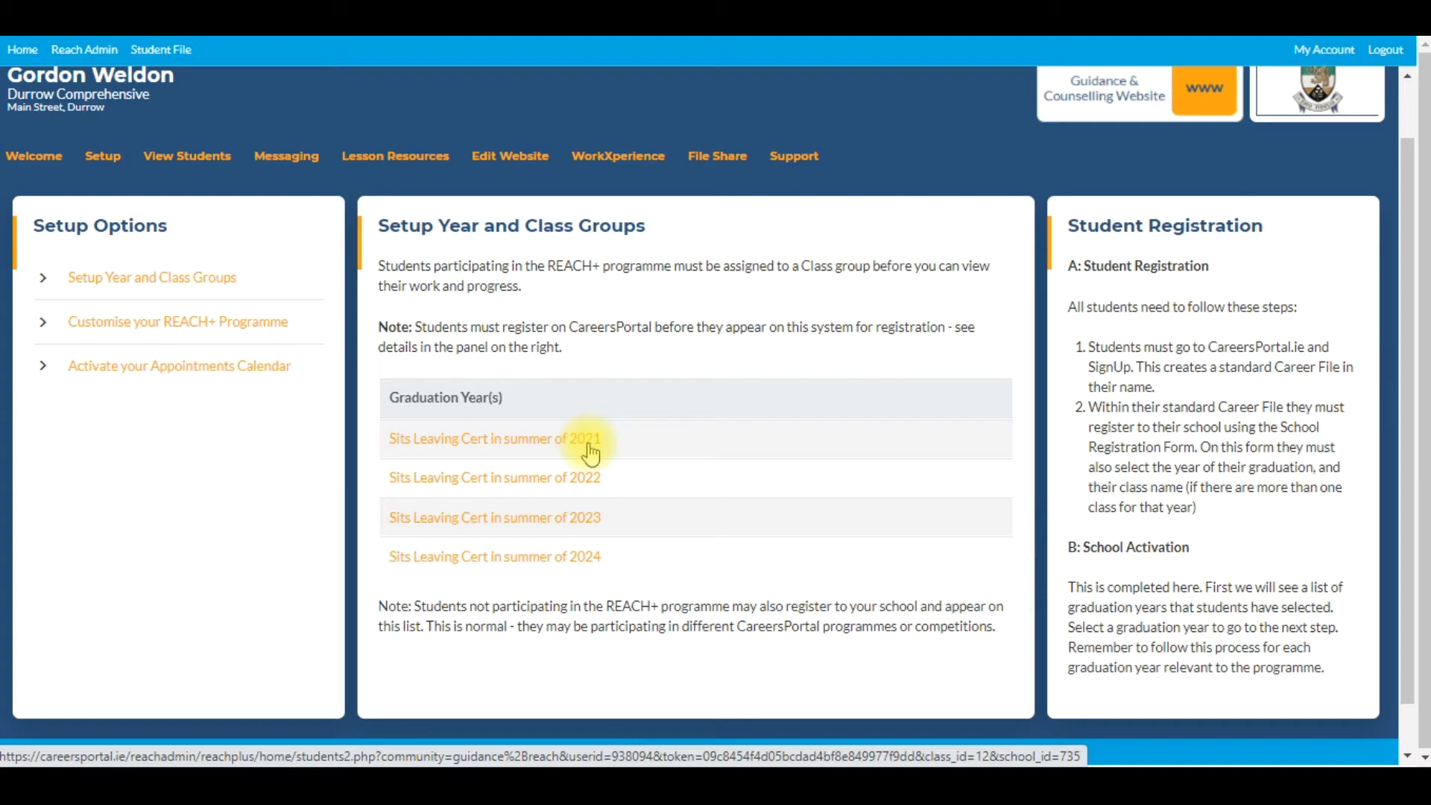
{"action": "left_click", "coordinate": [529, 443]}
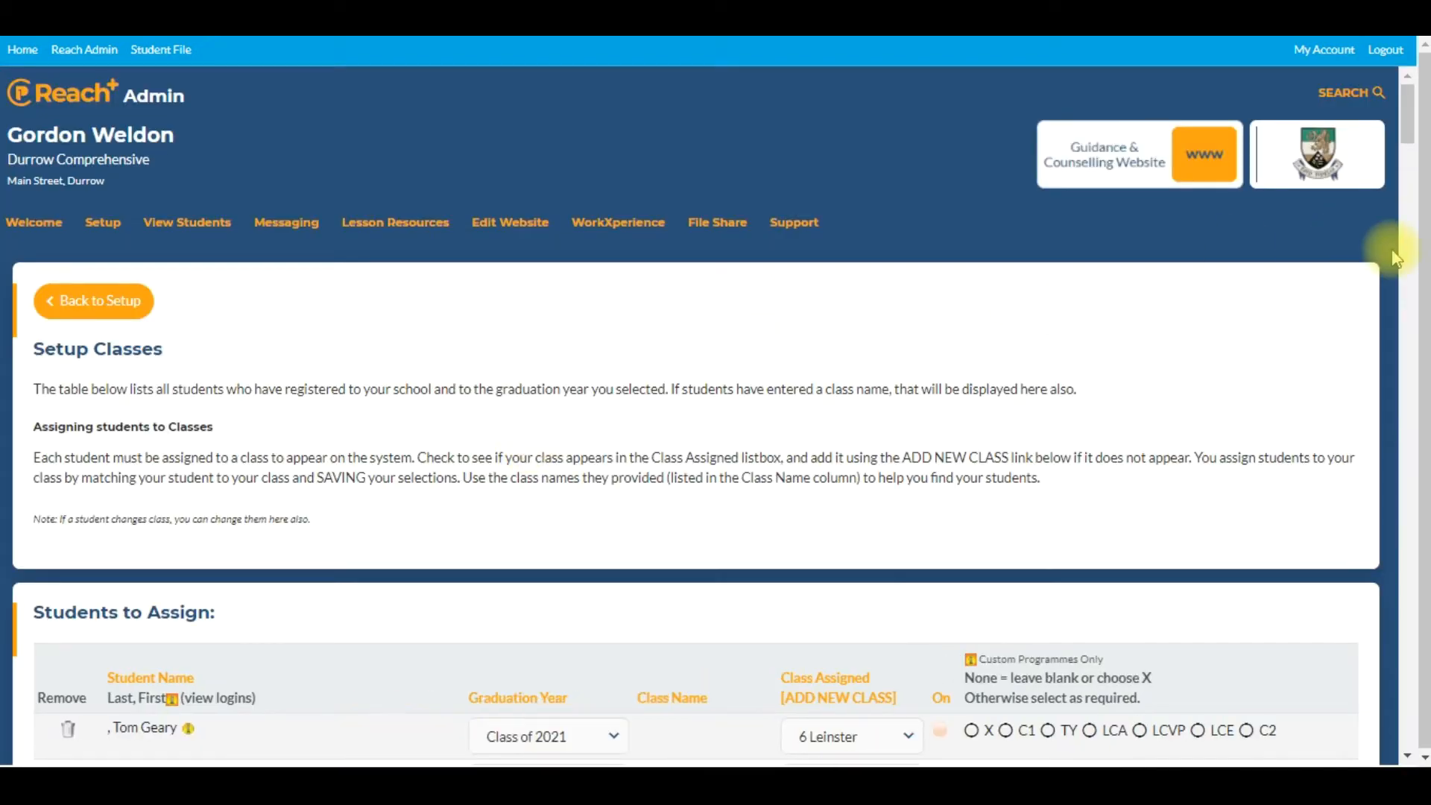
Review the students to assign and the class options available for the first listed student.
{"action": "scroll", "coordinate": [1422, 142], "scroll_direction": "down", "scroll_amount": 6}
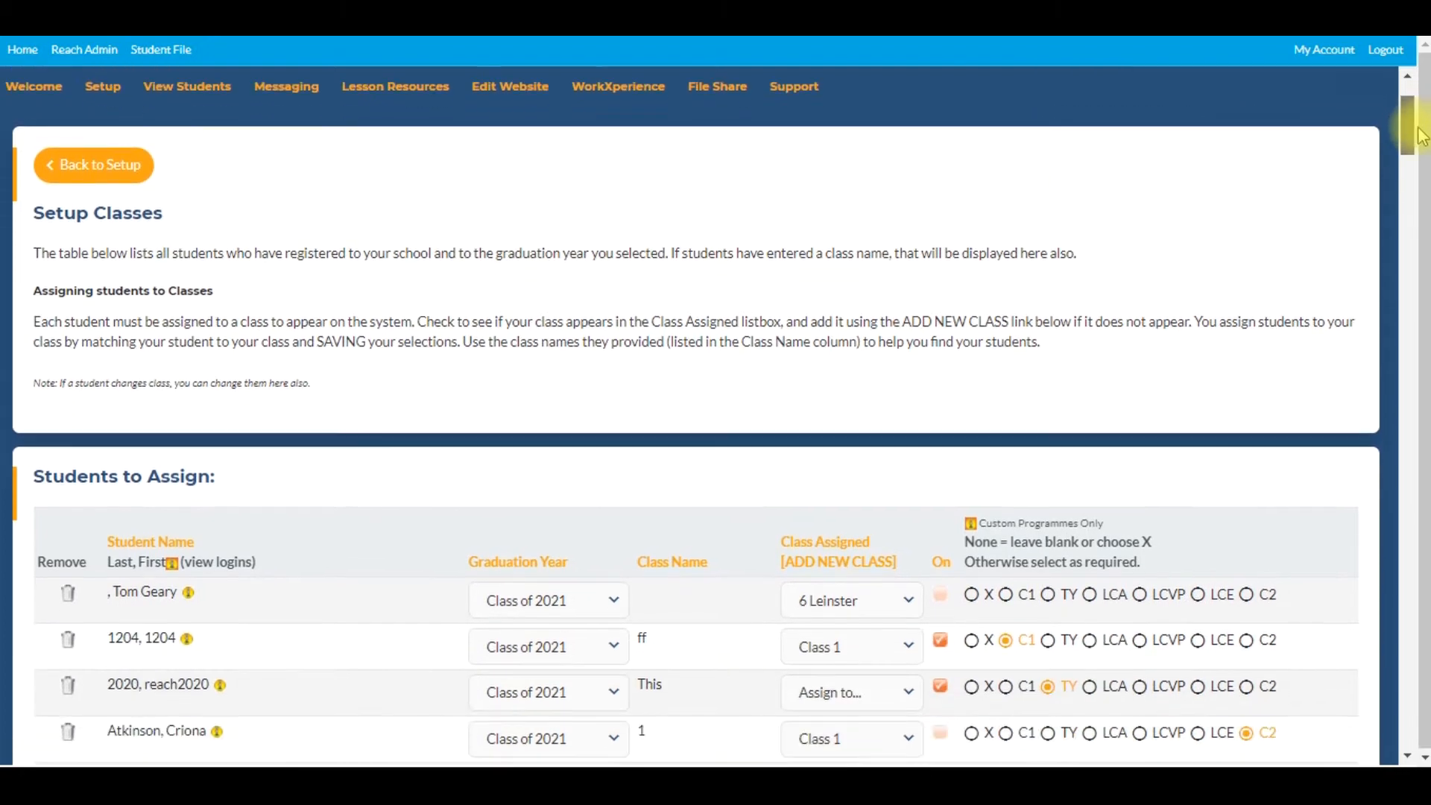
{"action": "scroll", "coordinate": [1424, 152], "scroll_direction": "down", "scroll_amount": 5}
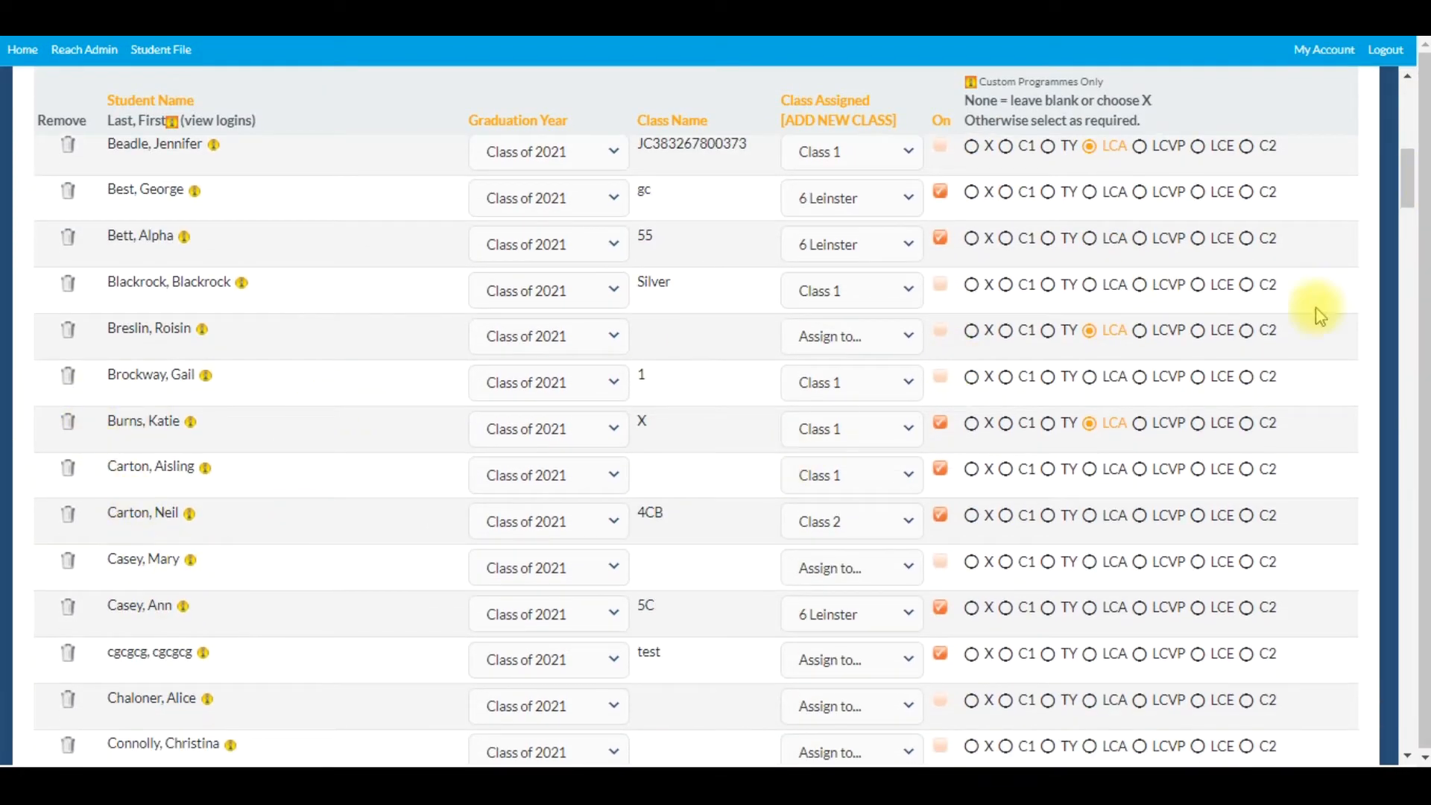
{"action": "mouse_move", "coordinate": [1407, 179]}
{"action": "left_mouse_down"}
{"action": "mouse_move", "coordinate": [1420, 592]}
{"action": "mouse_move", "coordinate": [1416, 238]}
{"action": "mouse_move", "coordinate": [1396, 136]}
{"action": "mouse_move", "coordinate": [1401, 160]}
{"action": "left_mouse_up"}
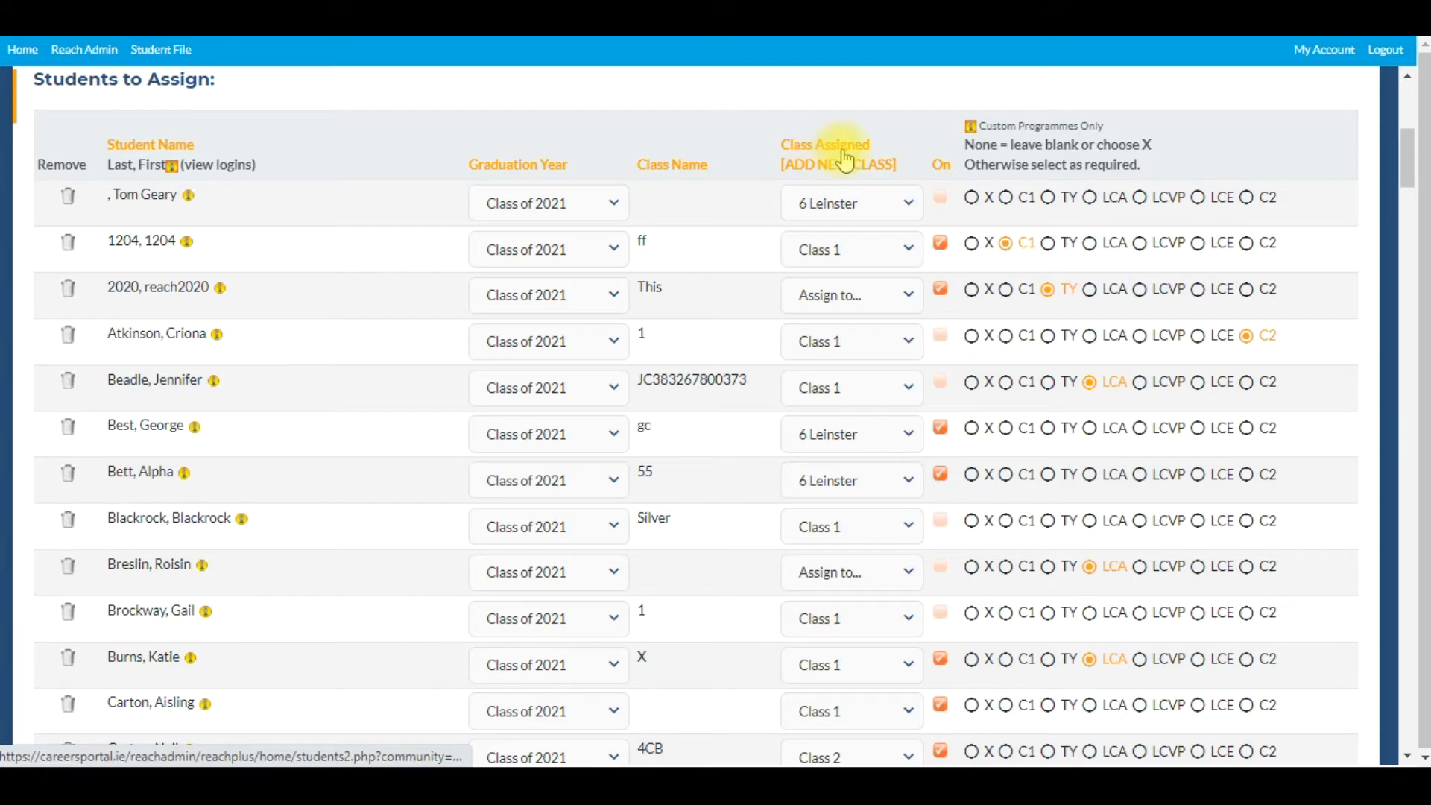
{"action": "left_click", "coordinate": [911, 202]}
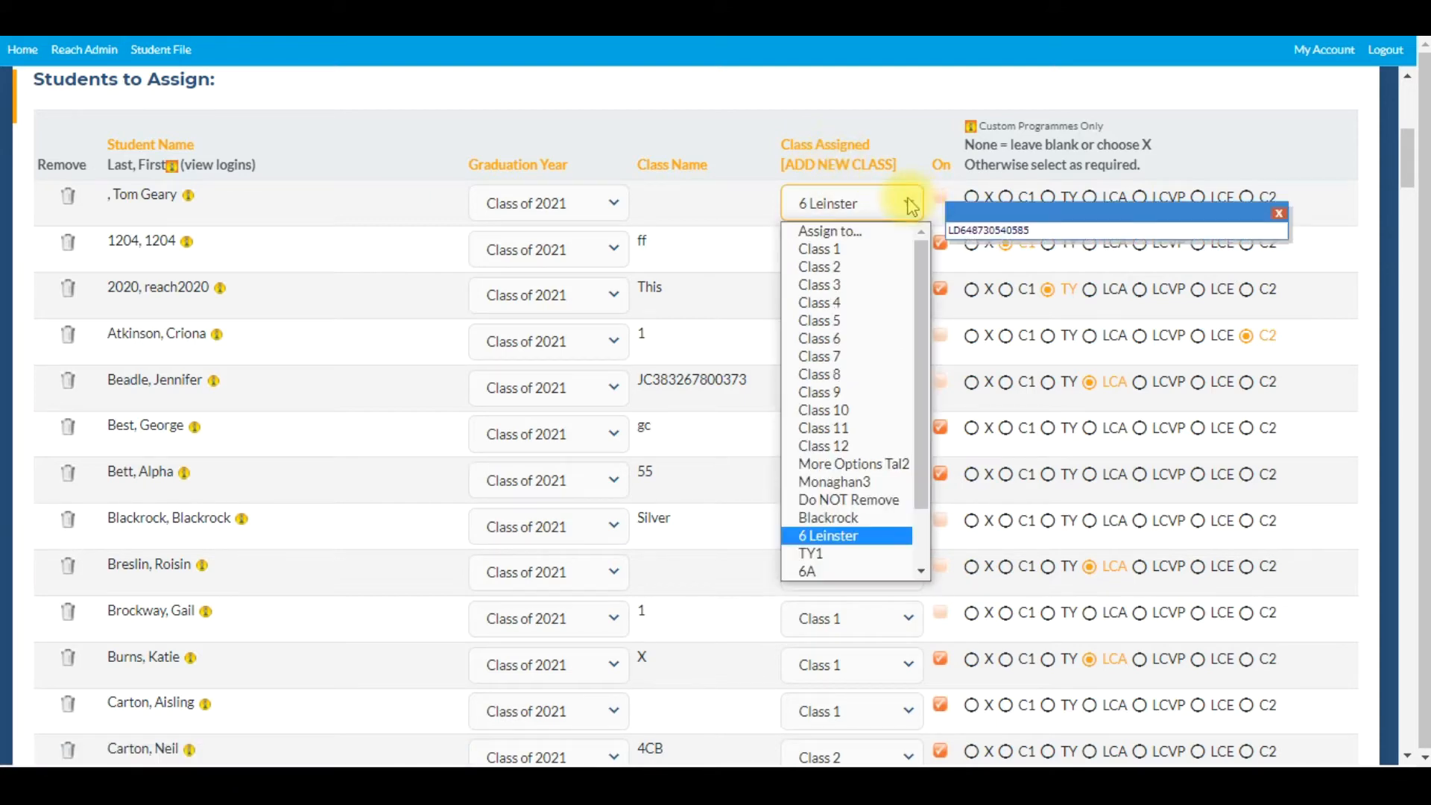
{"action": "left_click_drag", "start_coordinate": [919, 248], "coordinate": [920, 254]}
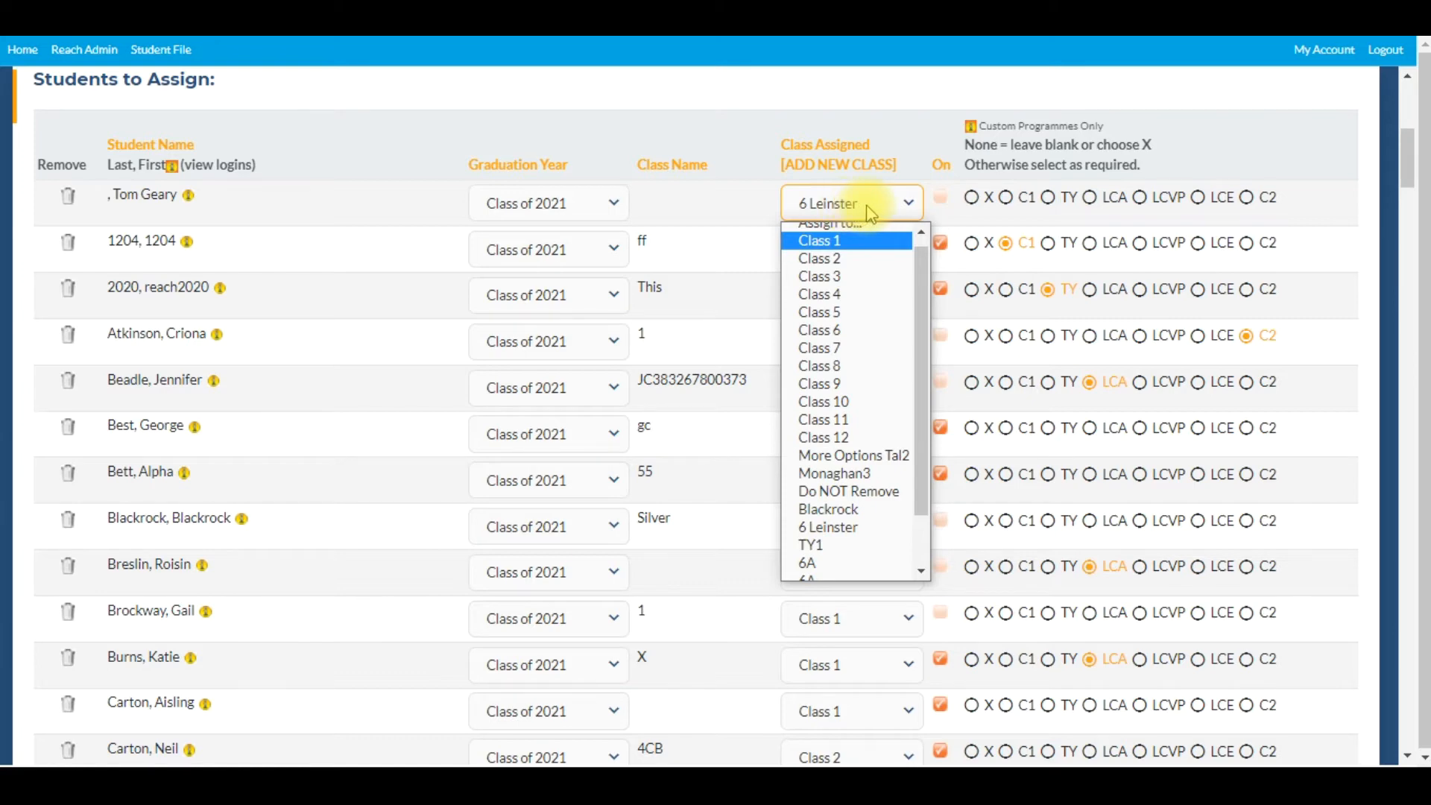
Fill in 6A as a custom class name, review the existing custom names, and return to the class setup without adding it.
{"action": "left_click", "coordinate": [829, 176]}
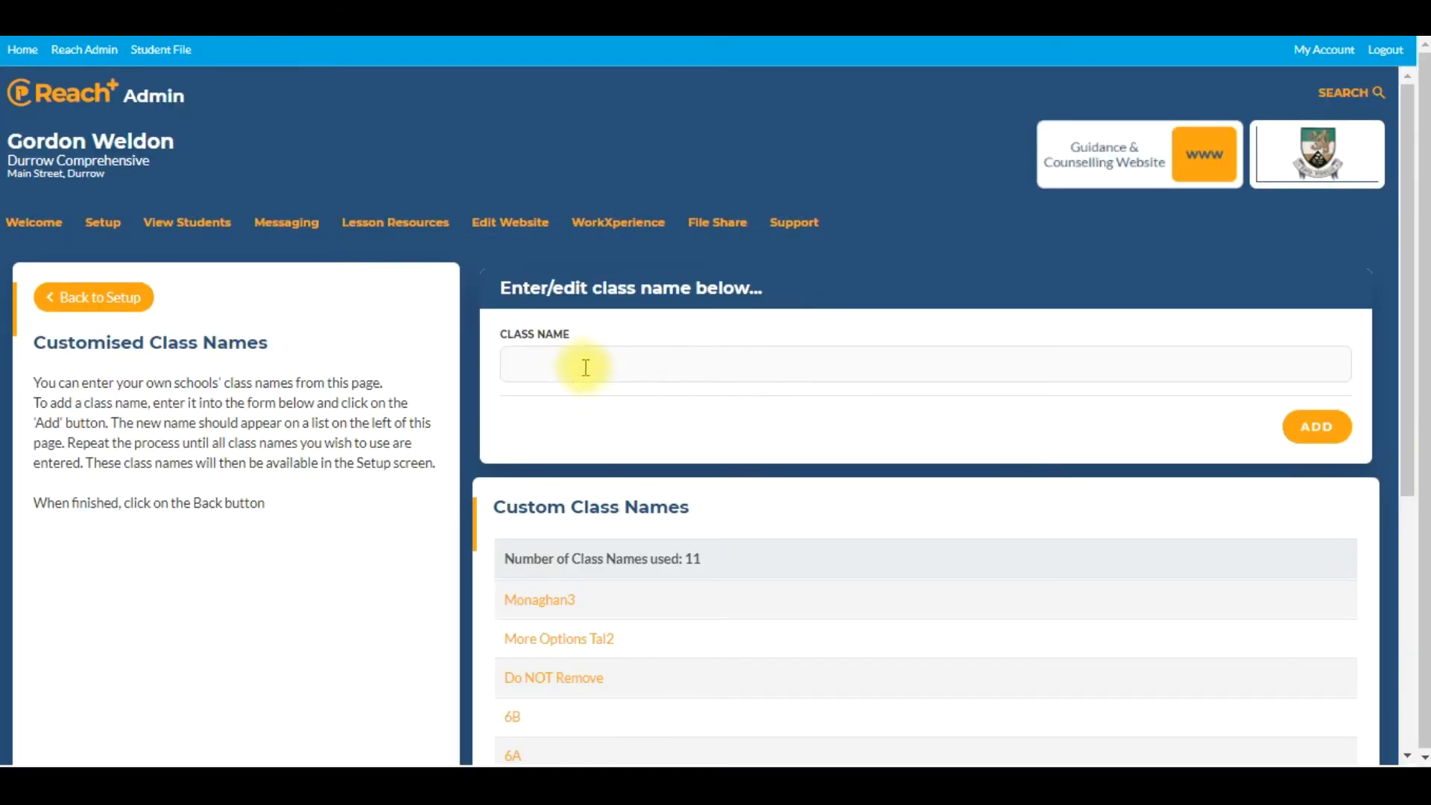
{"action": "left_click", "coordinate": [568, 362]}
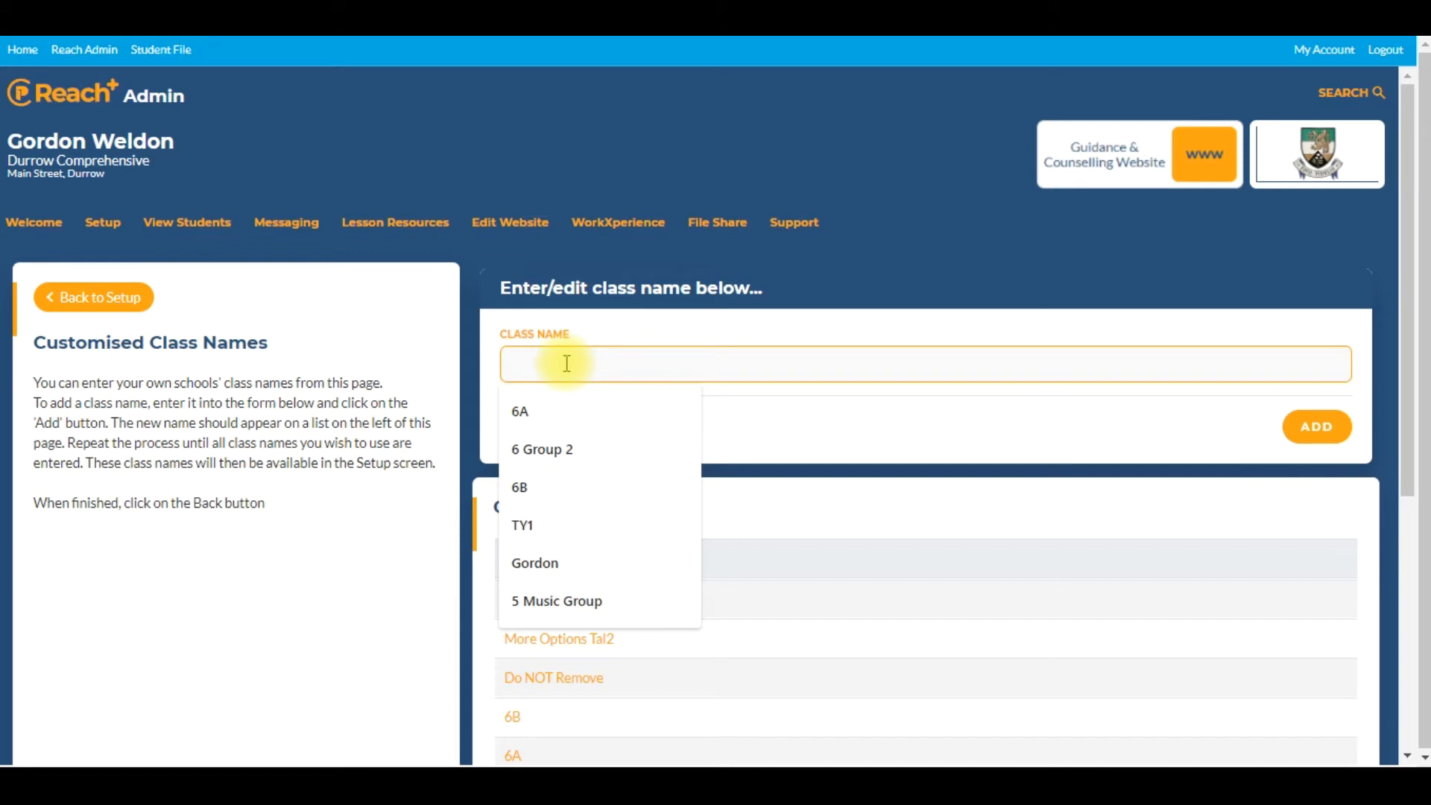
{"action": "left_click", "coordinate": [555, 408]}
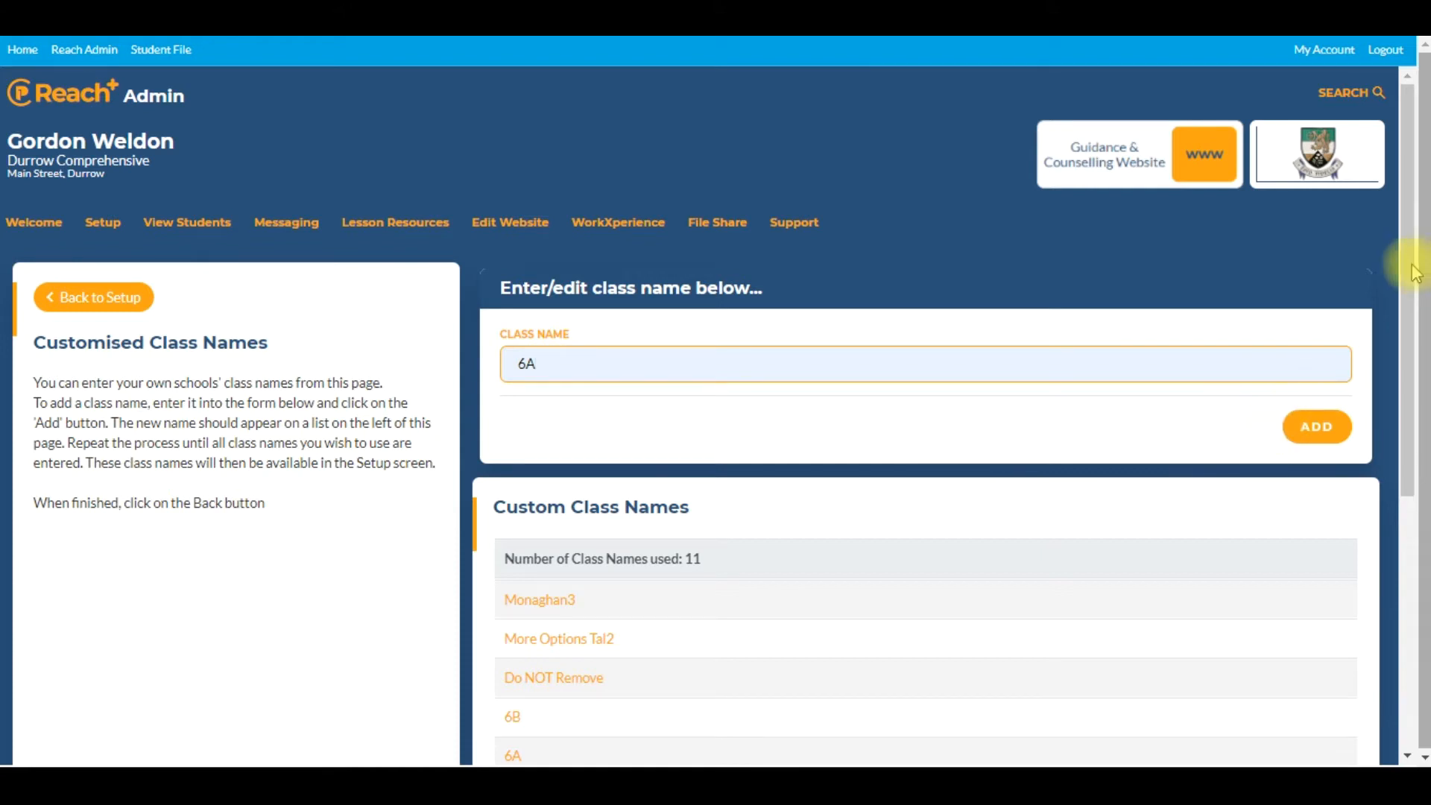
{"action": "scroll", "coordinate": [1407, 281], "scroll_direction": "down", "scroll_amount": 2}
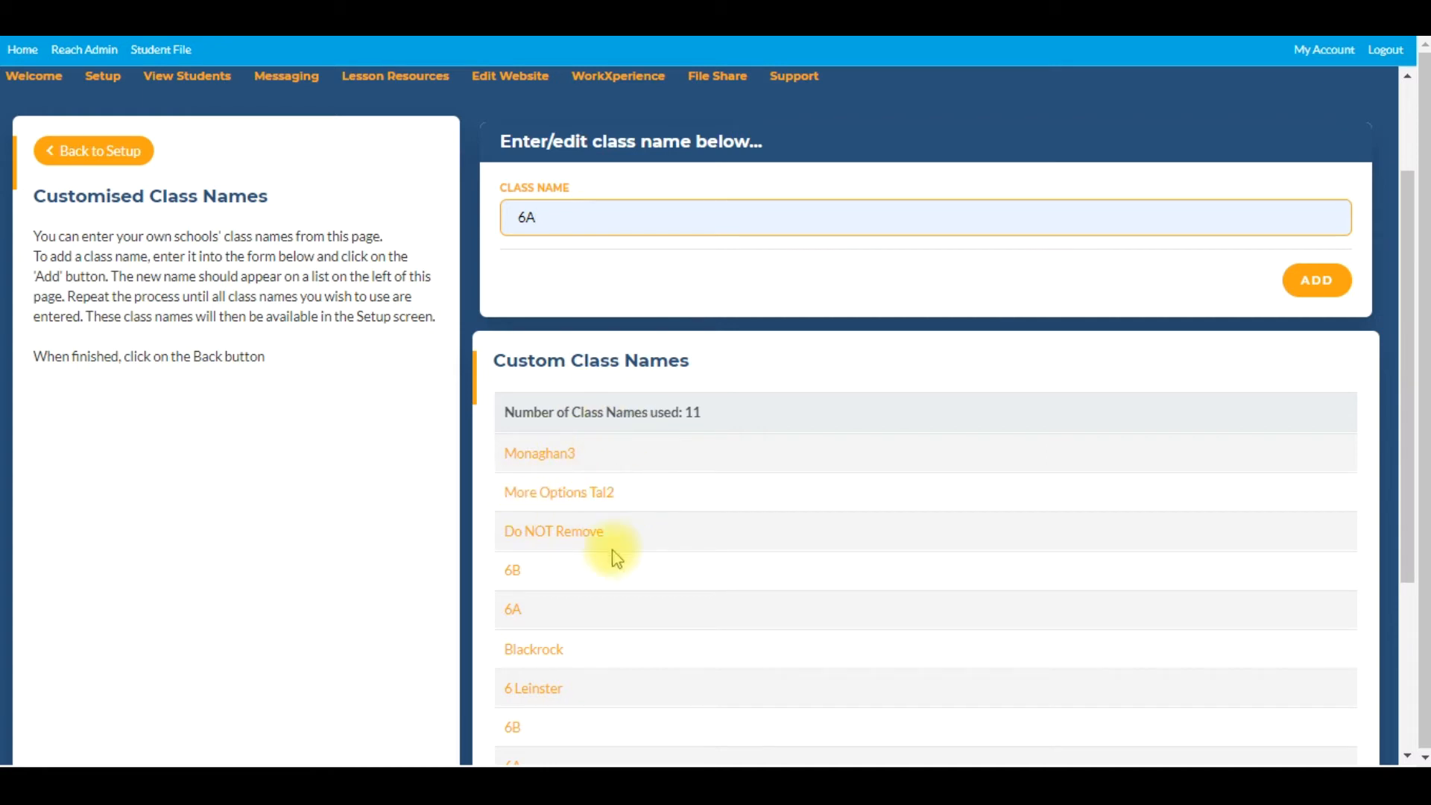
{"action": "left_click", "coordinate": [84, 158]}
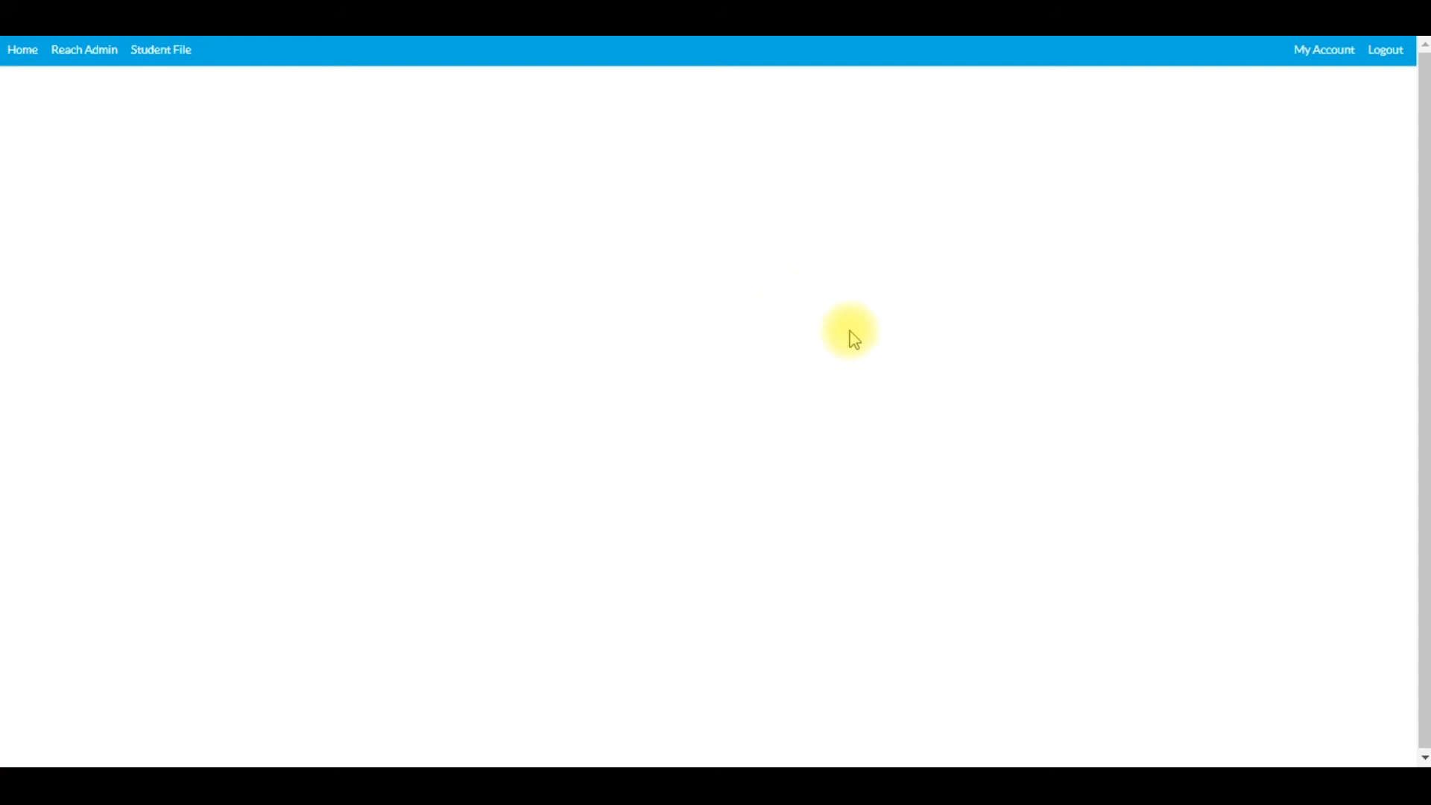
Assign the first student in the Students to Assign list to class 6A.
{"action": "scroll", "coordinate": [1413, 176], "scroll_direction": "down", "scroll_amount": 1}
{"action": "scroll", "coordinate": [1412, 177], "scroll_direction": "down", "scroll_amount": 7}
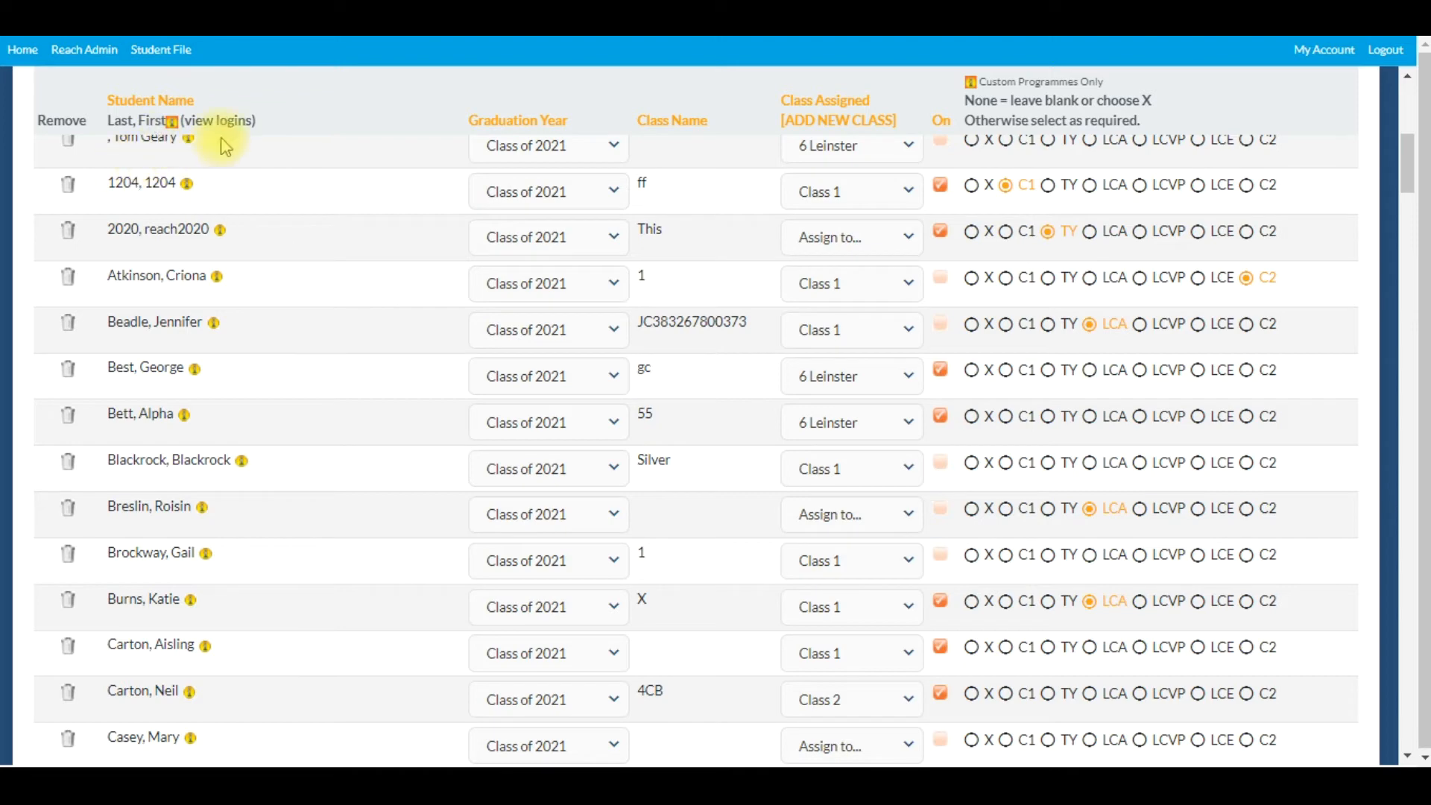
{"action": "left_click_drag", "start_coordinate": [1410, 165], "coordinate": [1407, 155]}
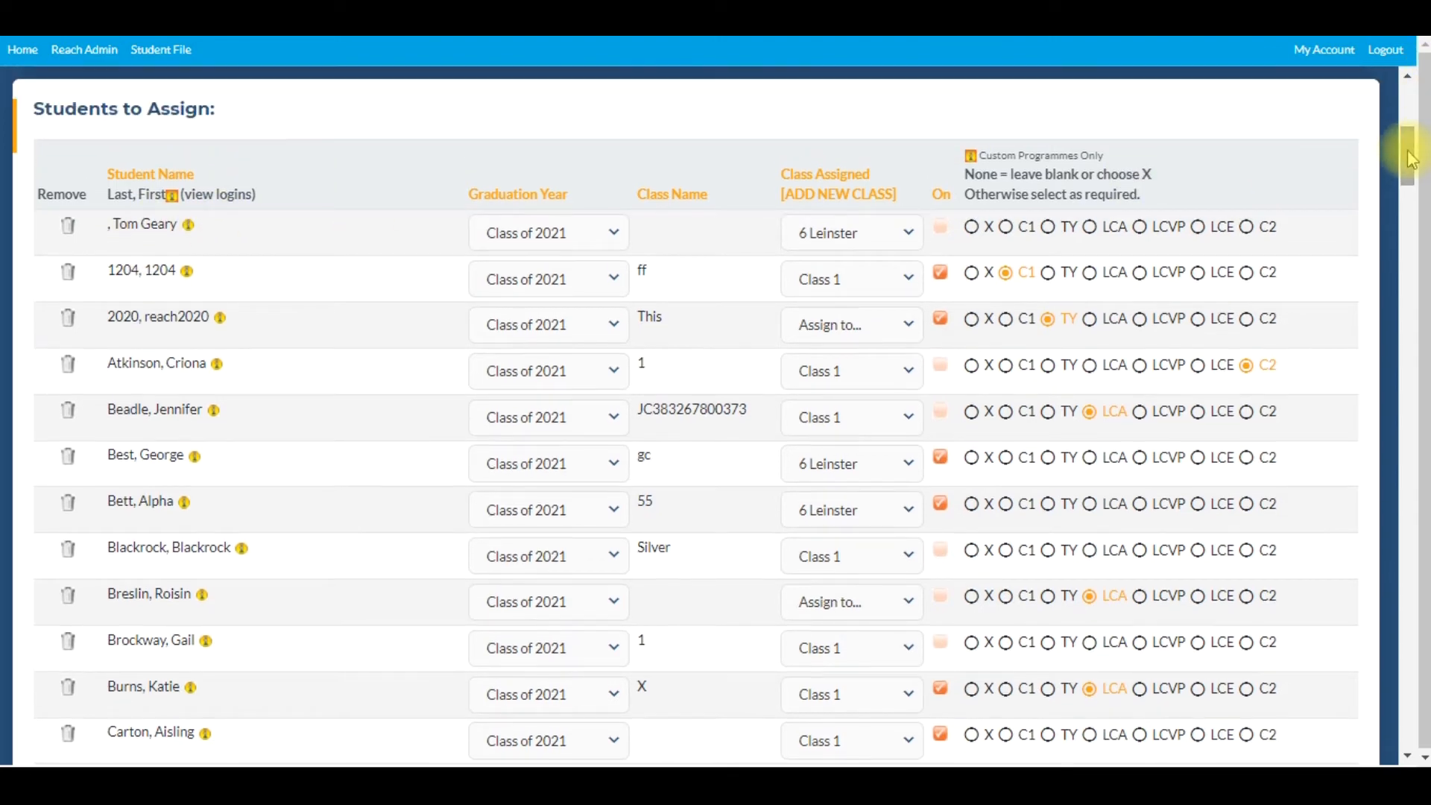
{"action": "left_click", "coordinate": [904, 231]}
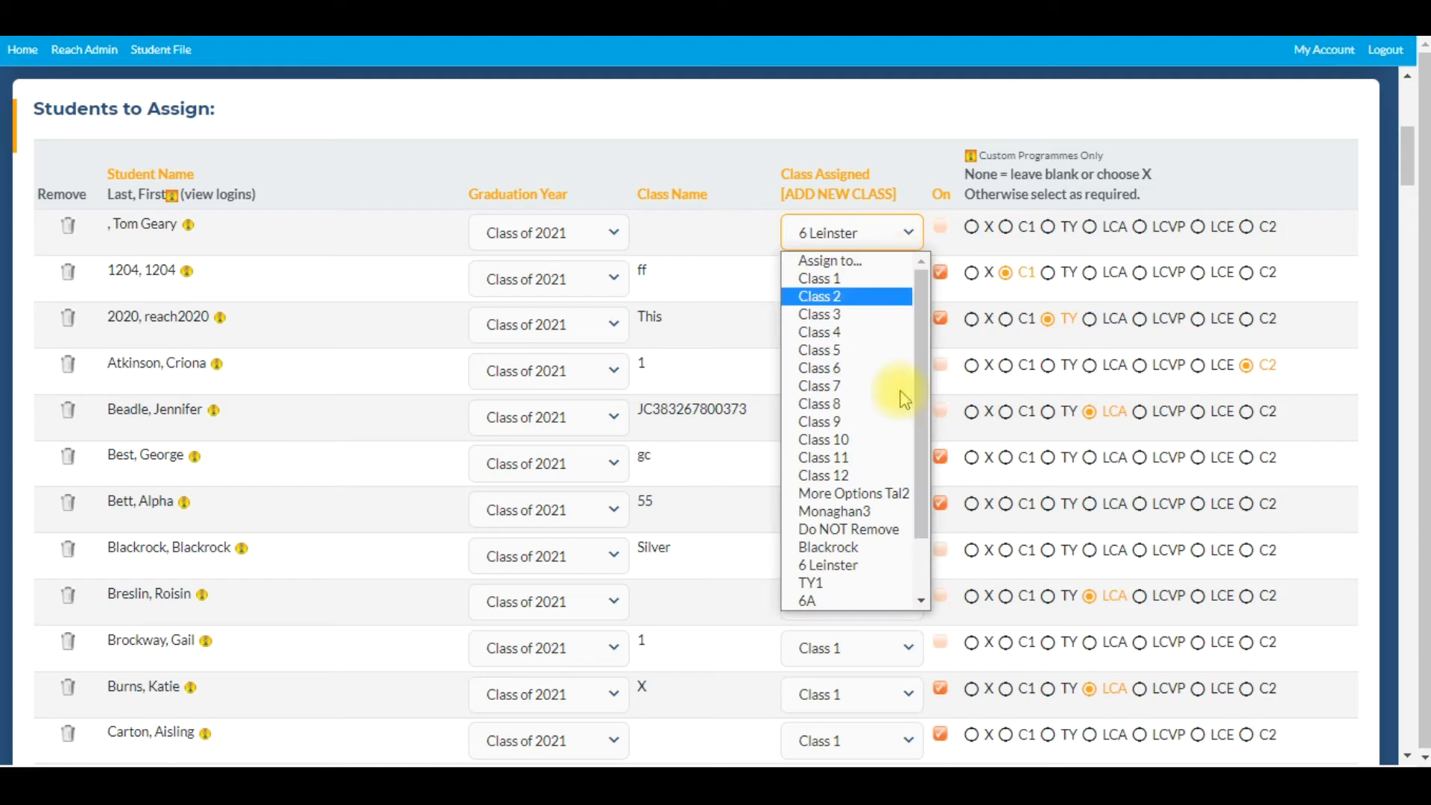
{"action": "left_click", "coordinate": [881, 601]}
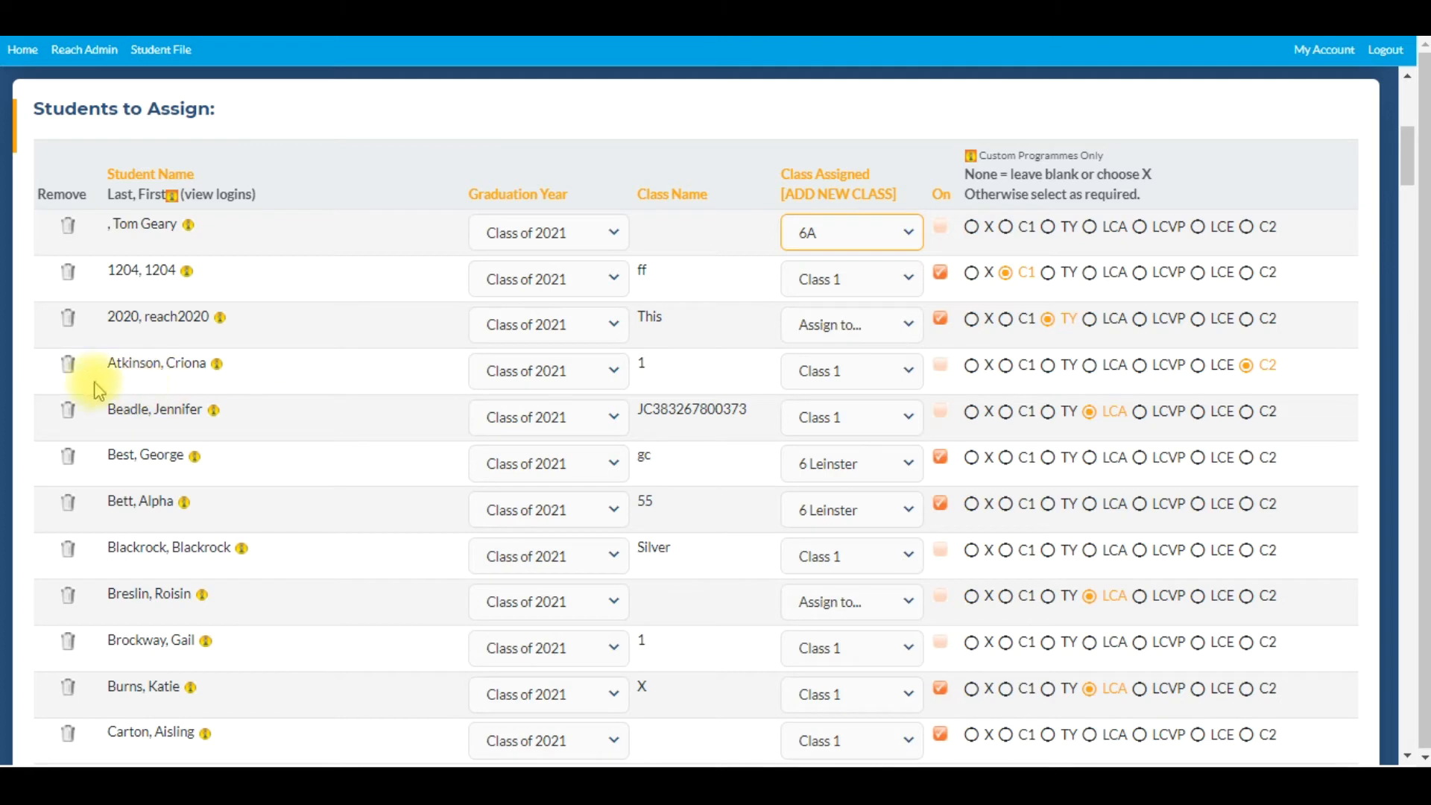
Assign the fourth student in the Students to Assign list to class 6B.
{"action": "left_click", "coordinate": [899, 370]}
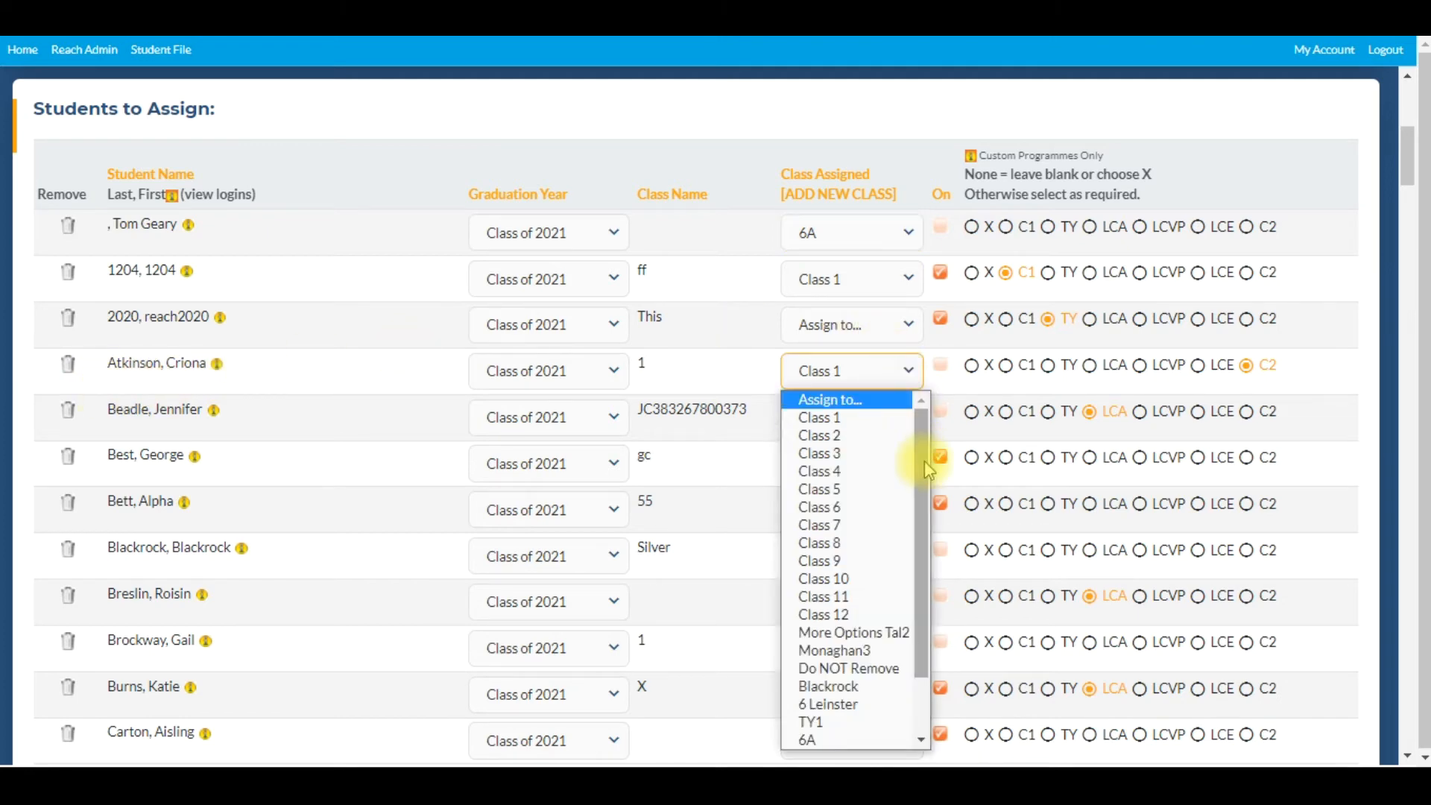
{"action": "scroll", "coordinate": [924, 465], "scroll_direction": "down", "scroll_amount": 2}
{"action": "left_click", "coordinate": [863, 704]}
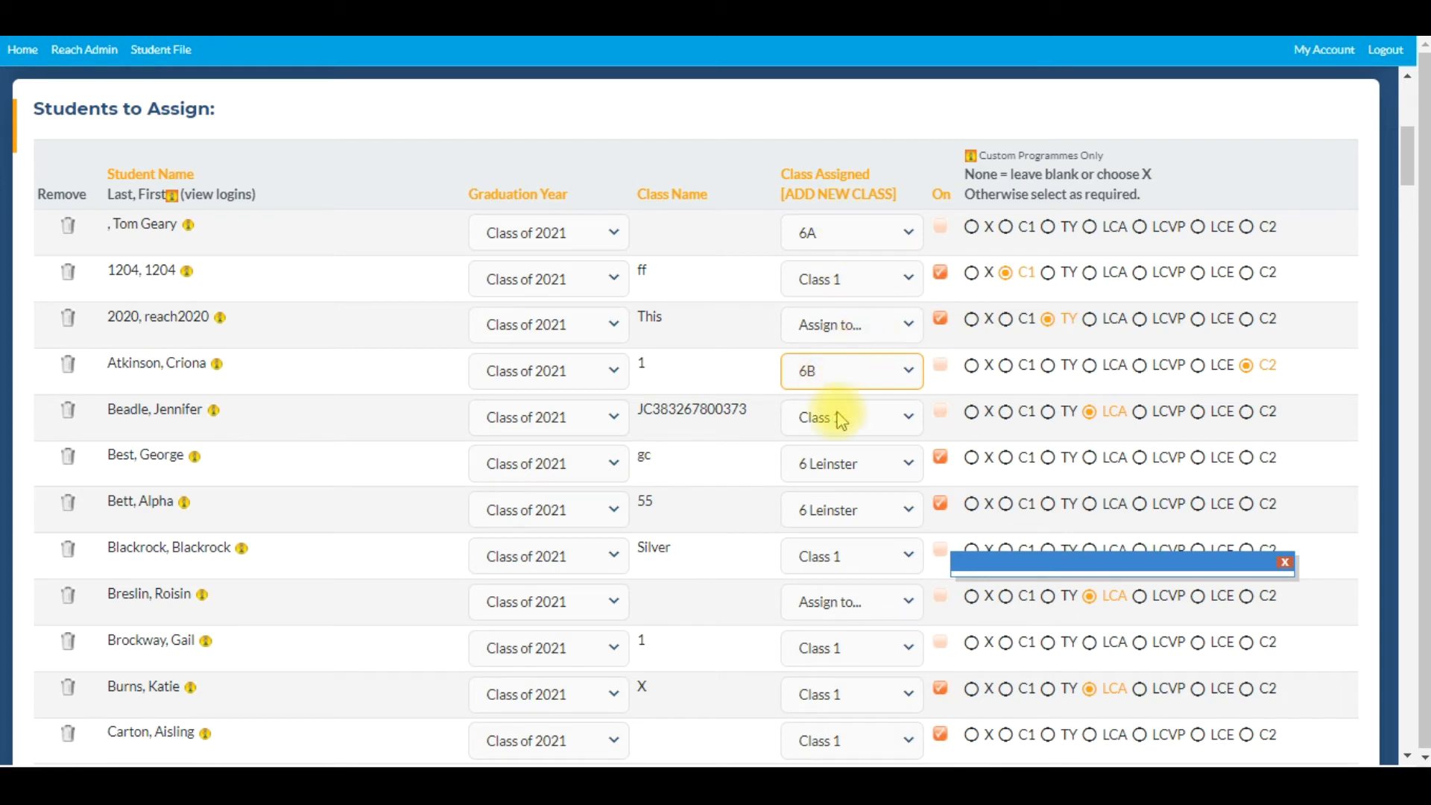
Look through the class options for a Class 1 student marked LCA, and locate the option for saving changes below the student list.
{"action": "left_click_drag", "start_coordinate": [1408, 145], "coordinate": [1409, 175]}
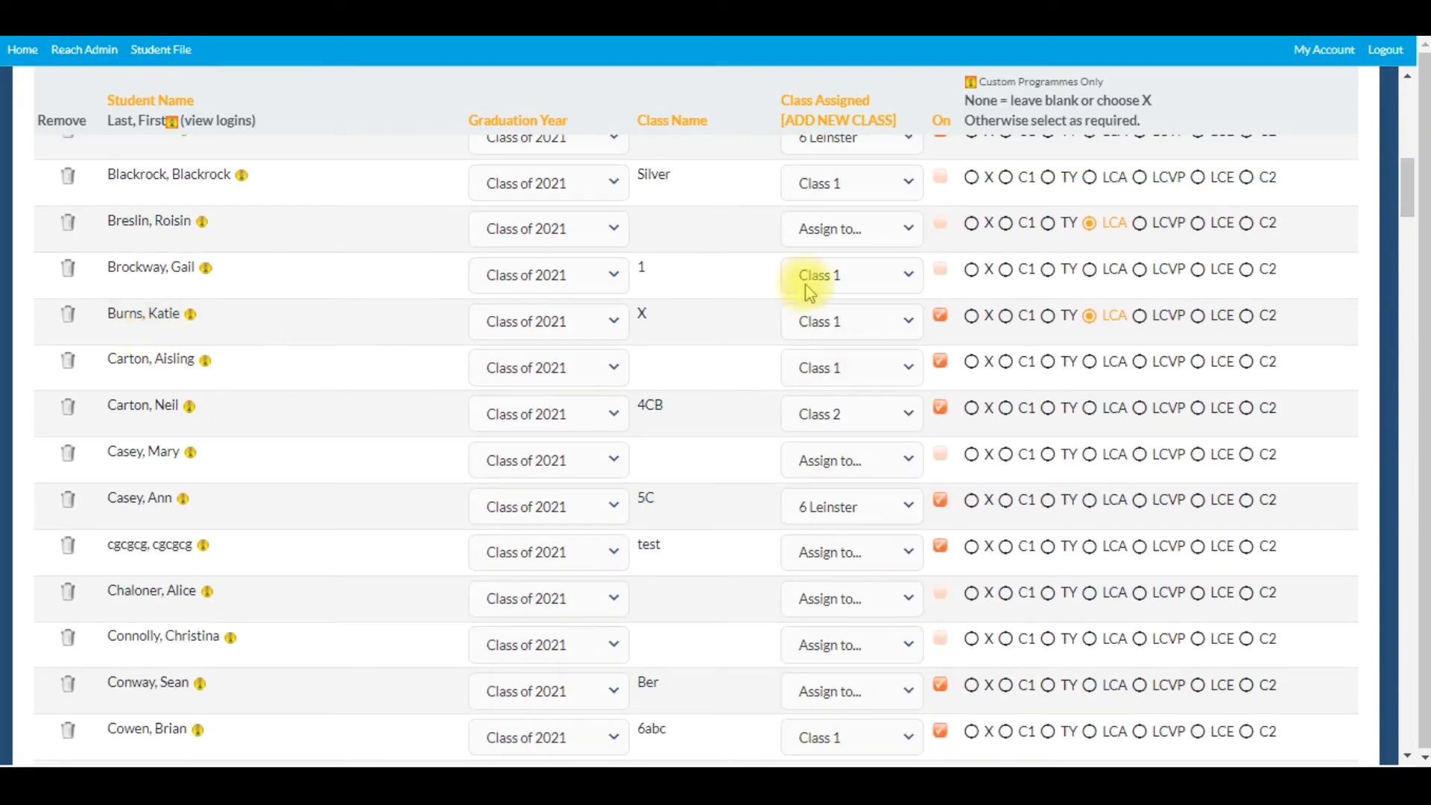
{"action": "left_click", "coordinate": [905, 326]}
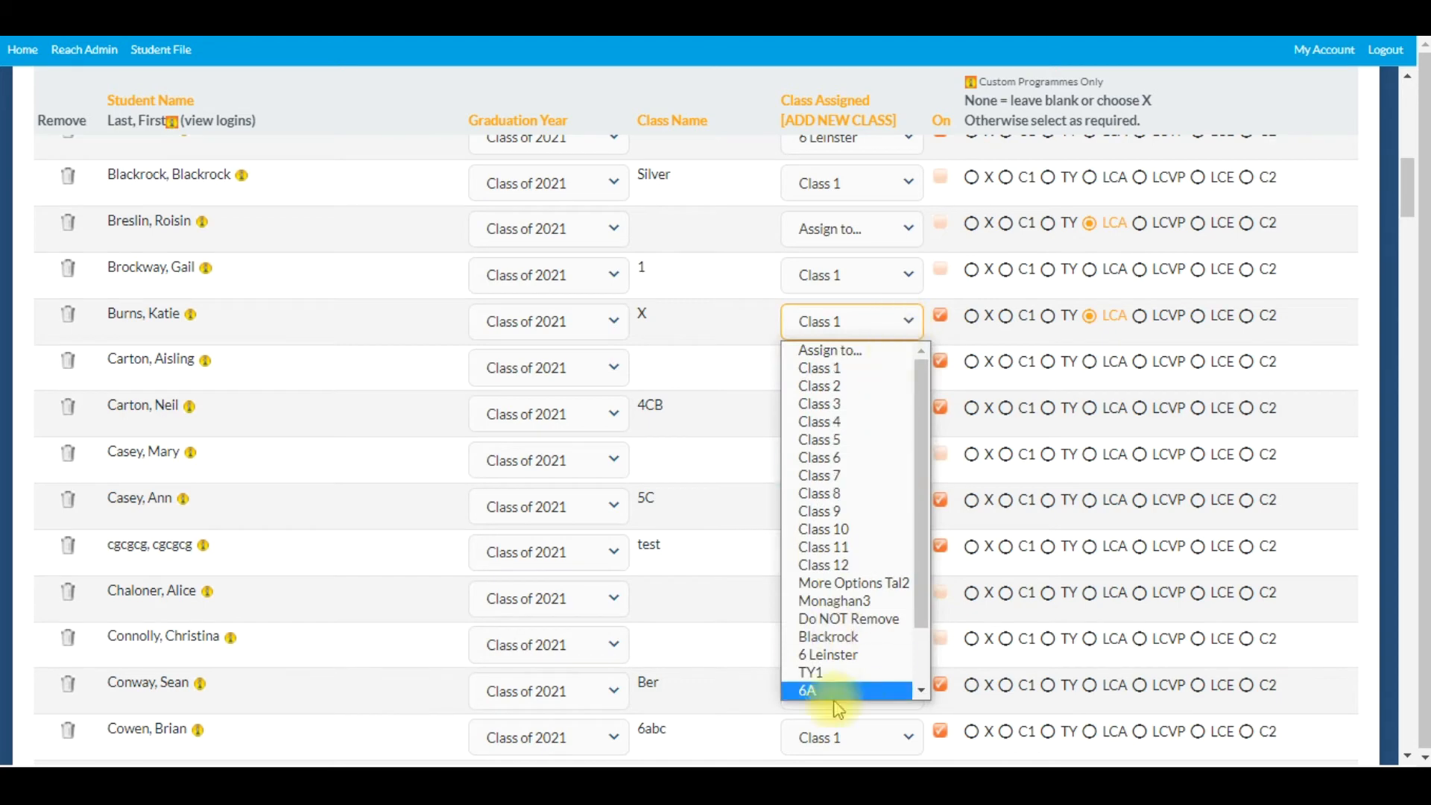
{"action": "scroll", "coordinate": [857, 679], "scroll_direction": "down", "scroll_amount": 1}
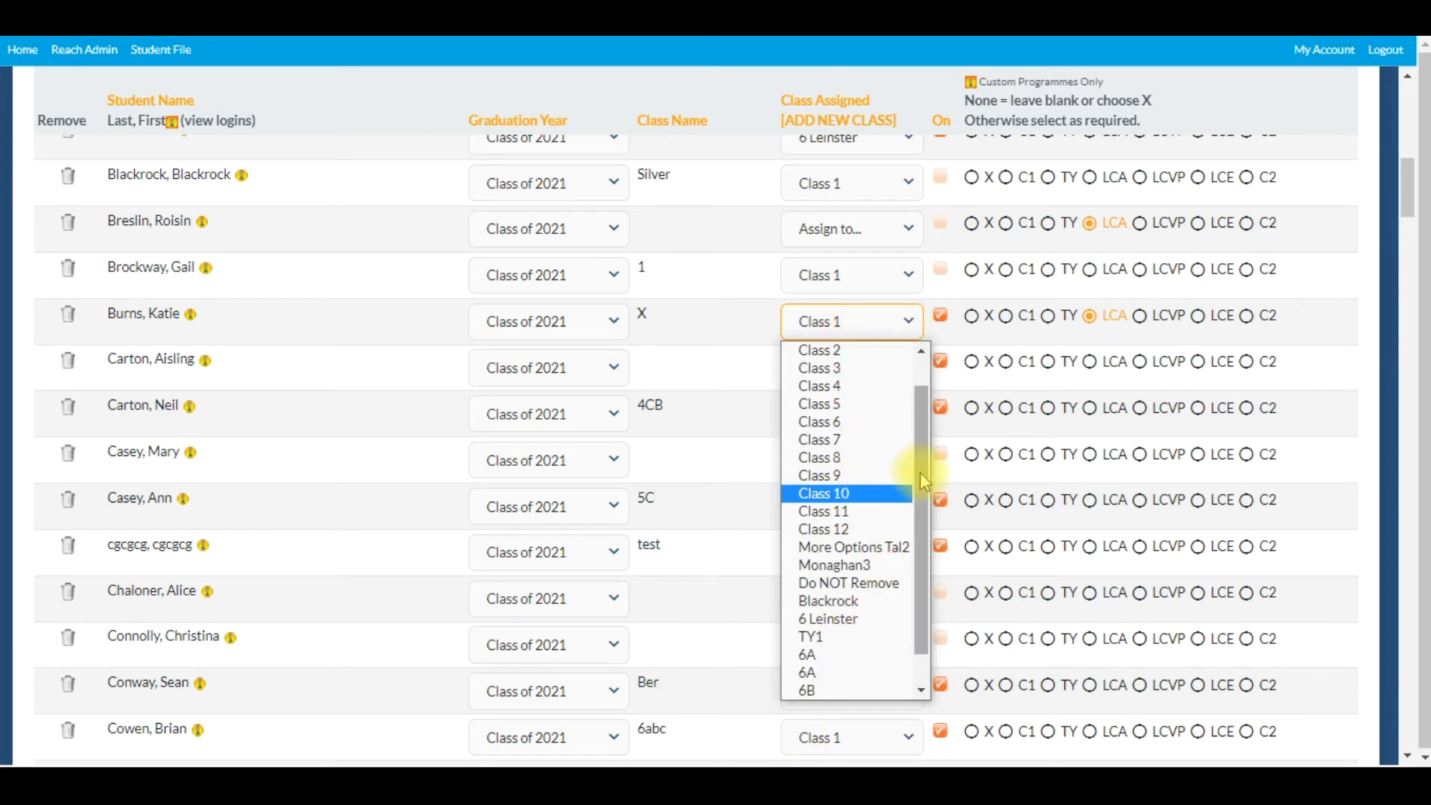
{"action": "left_click_drag", "start_coordinate": [920, 472], "coordinate": [919, 498]}
{"action": "left_click_drag", "start_coordinate": [1407, 192], "coordinate": [1408, 734]}
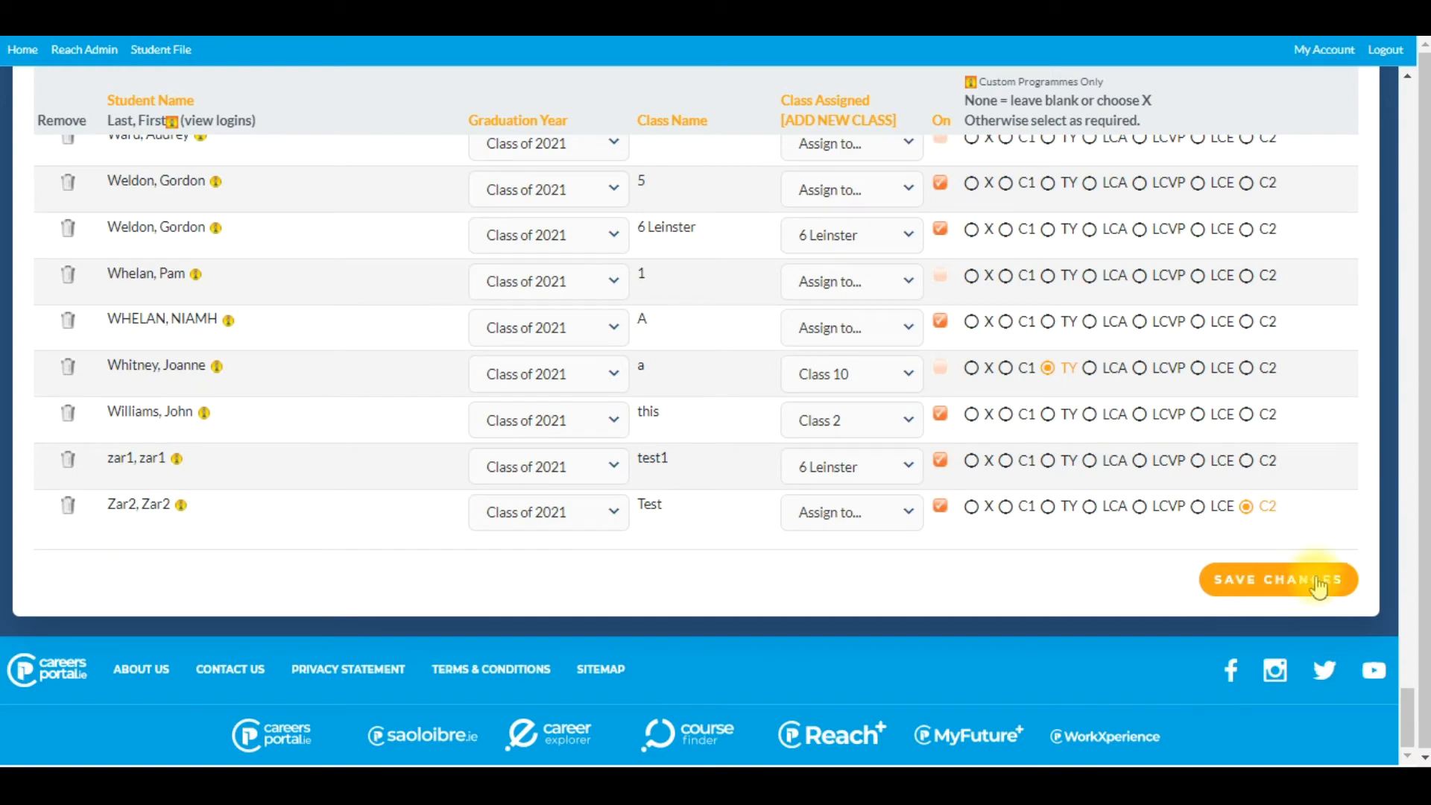
{"action": "left_click_drag", "start_coordinate": [1407, 715], "coordinate": [1412, 152]}
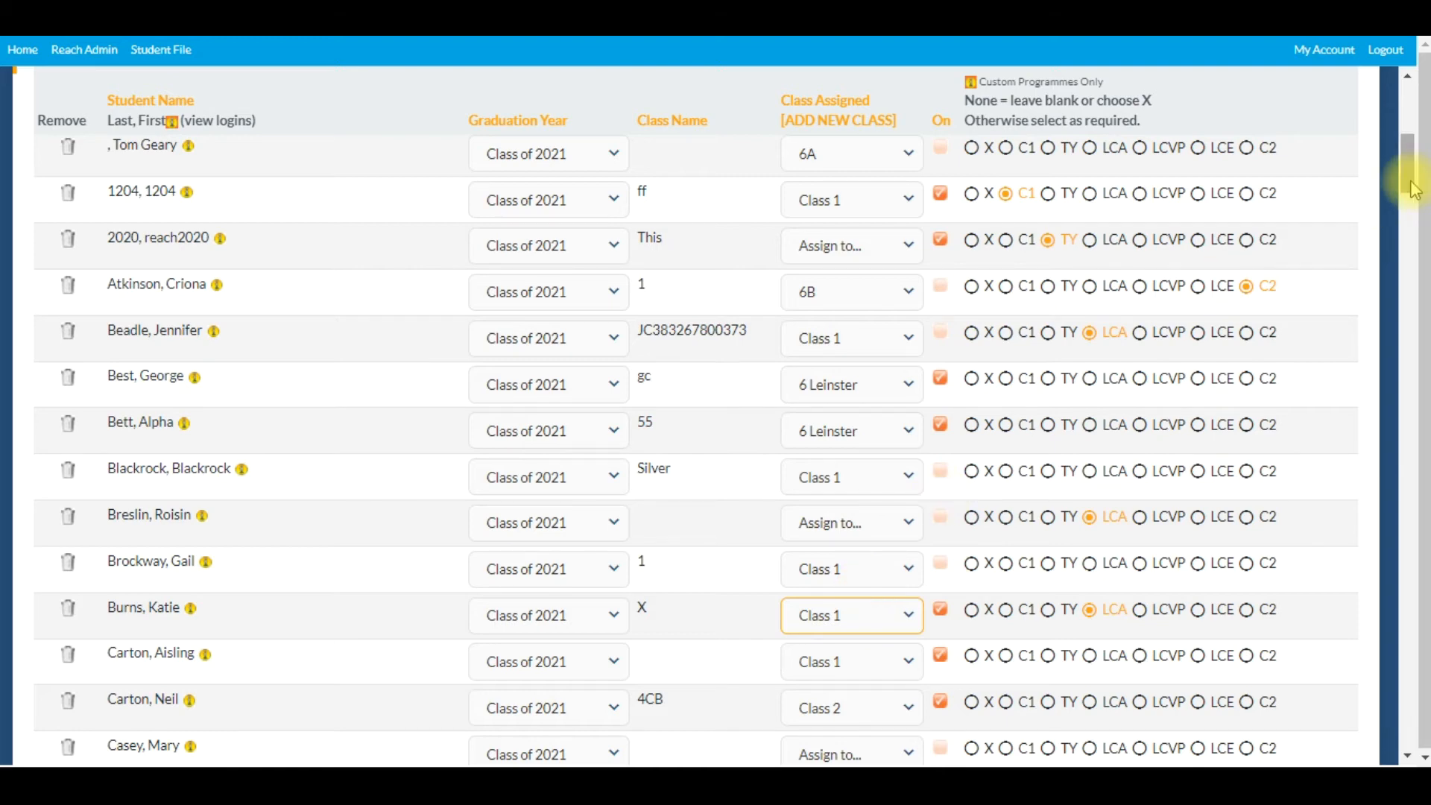
{"action": "left_click_drag", "start_coordinate": [1408, 176], "coordinate": [1414, 142]}
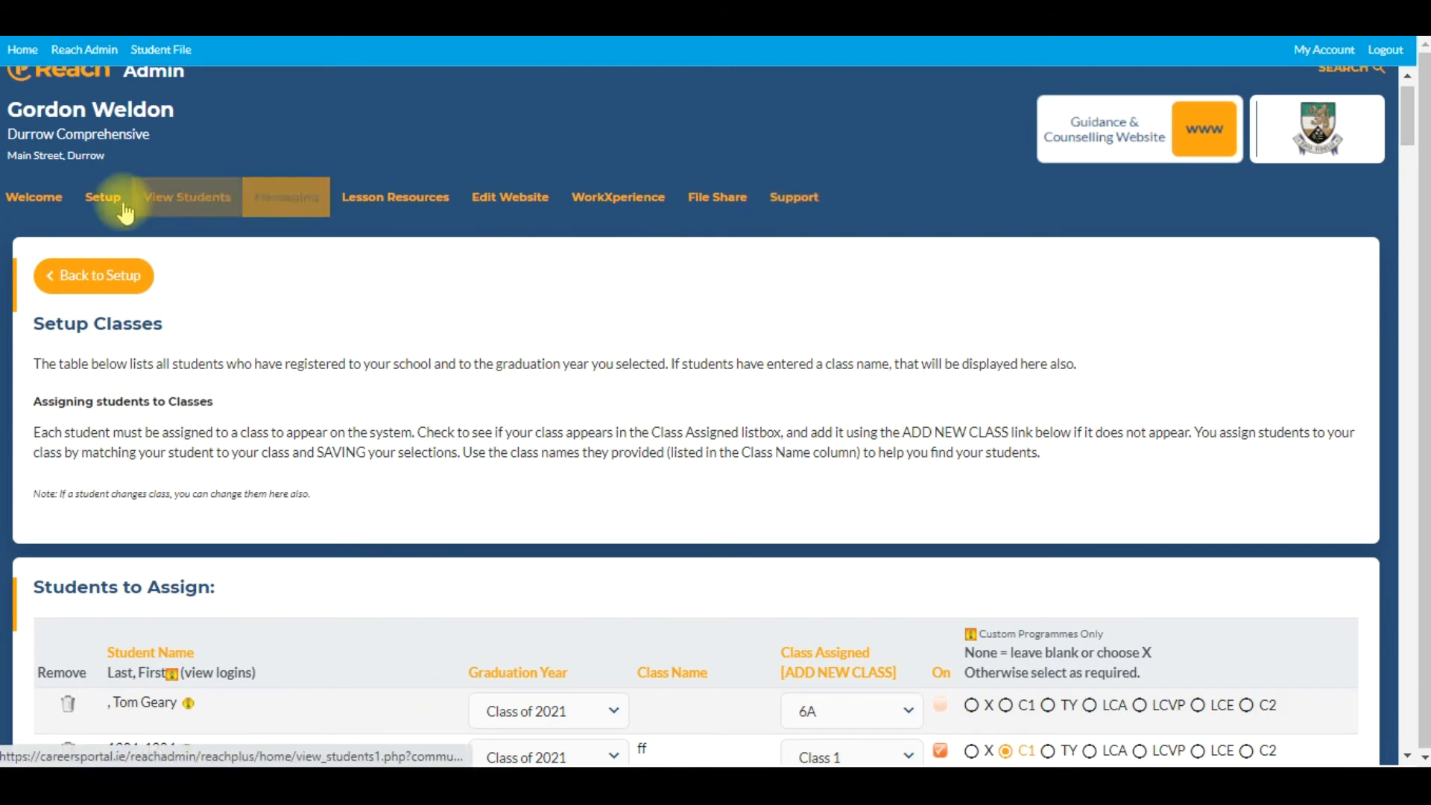
Open the student overview for the Class of 2021's 6 Leinster group and examine each student's portfolio topics.
{"action": "left_click", "coordinate": [193, 212]}
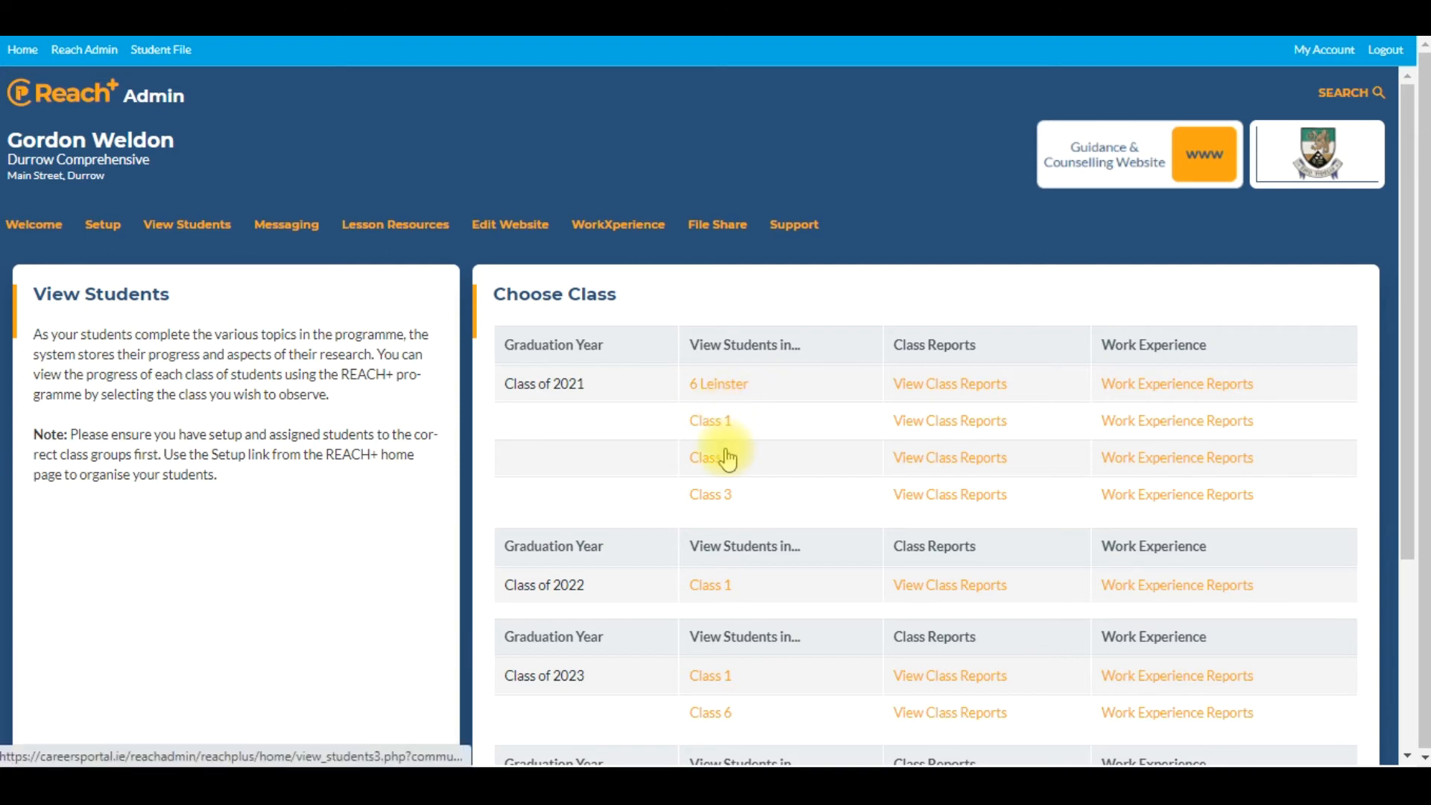
{"action": "left_click", "coordinate": [745, 386]}
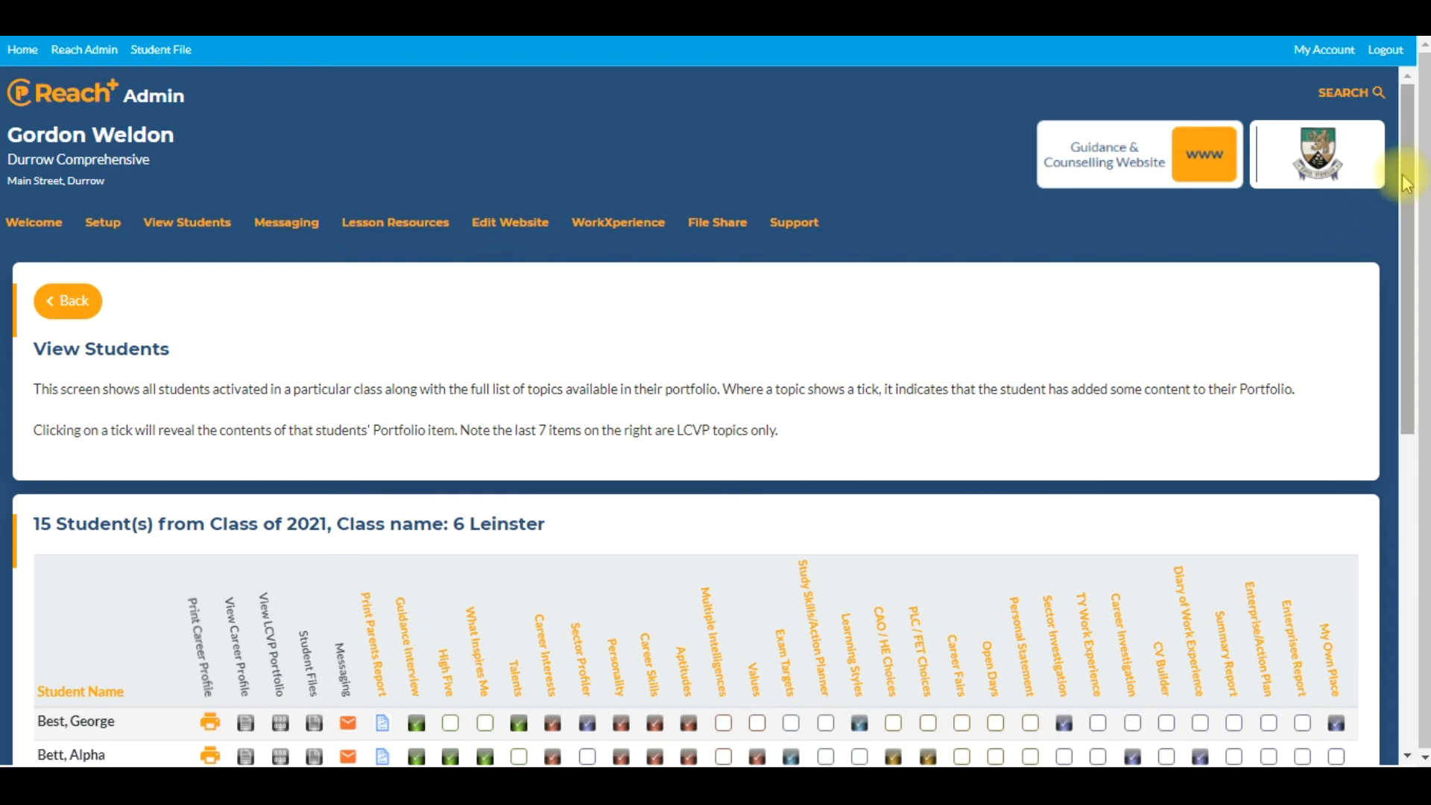
{"action": "left_click_drag", "start_coordinate": [1411, 138], "coordinate": [1416, 350]}
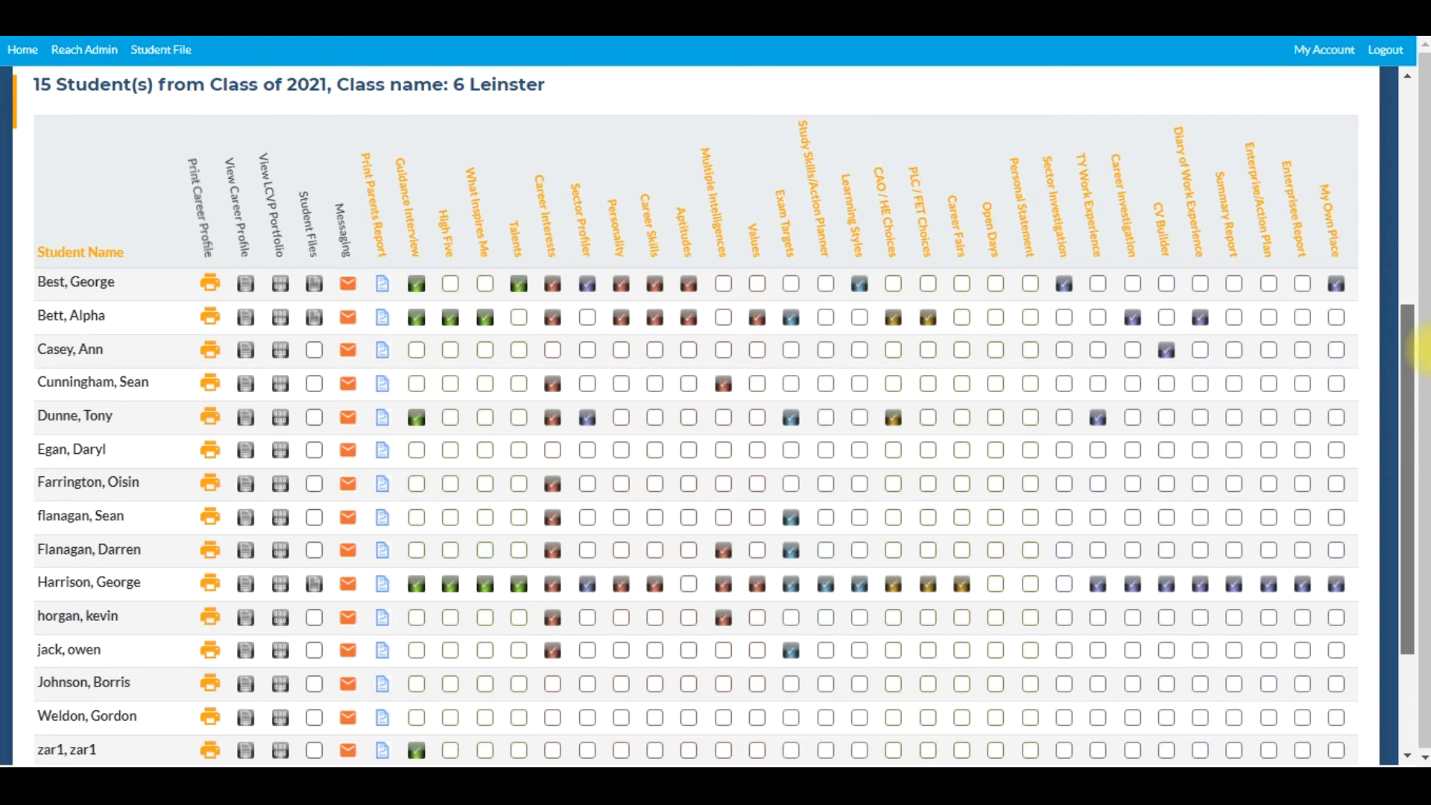
{"action": "left_click_drag", "start_coordinate": [1416, 350], "coordinate": [1416, 353]}
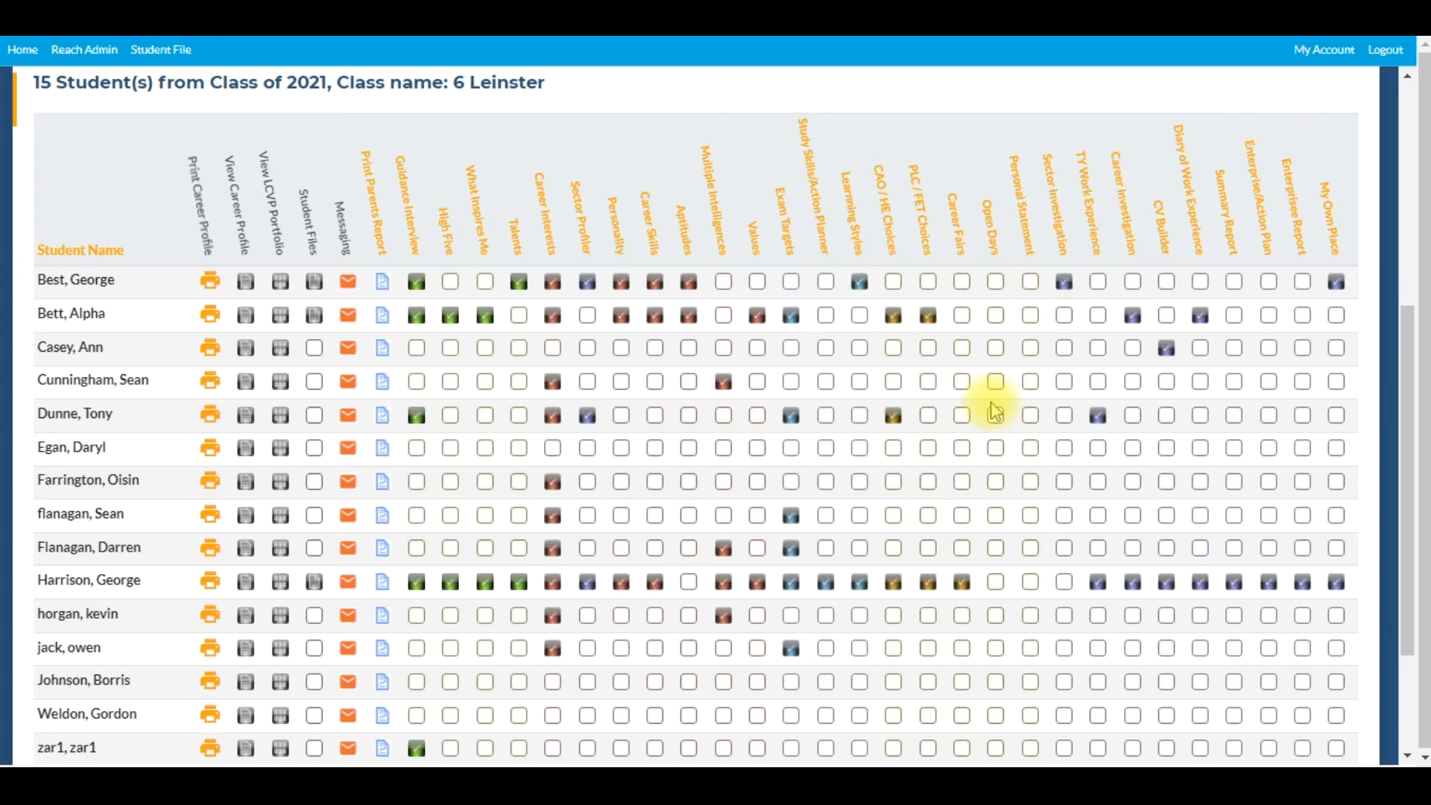
{"action": "left_click_drag", "start_coordinate": [1403, 361], "coordinate": [1410, 122]}
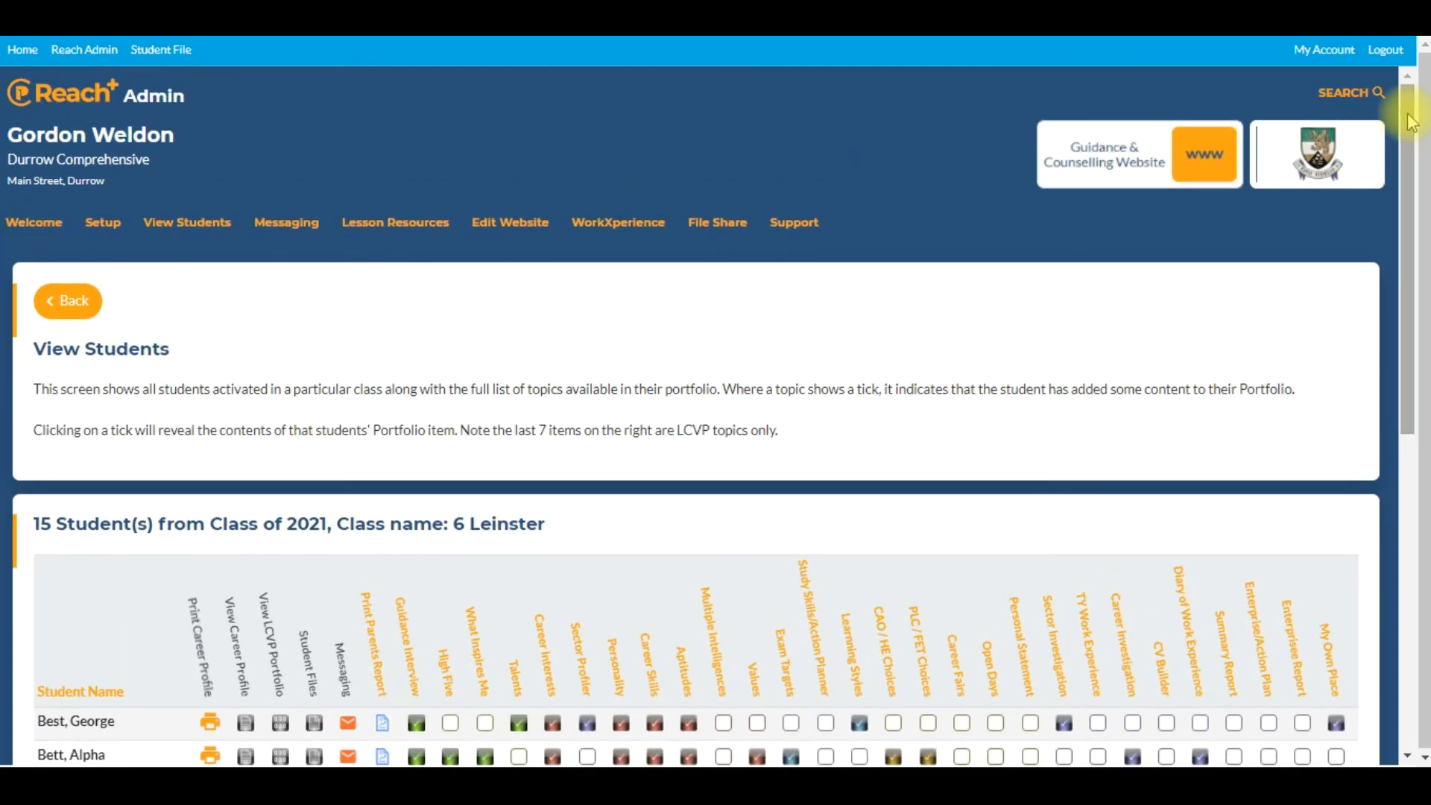
Return to the class setup for students sitting the Leaving Cert in summer of 2021.
{"action": "left_click", "coordinate": [104, 224]}
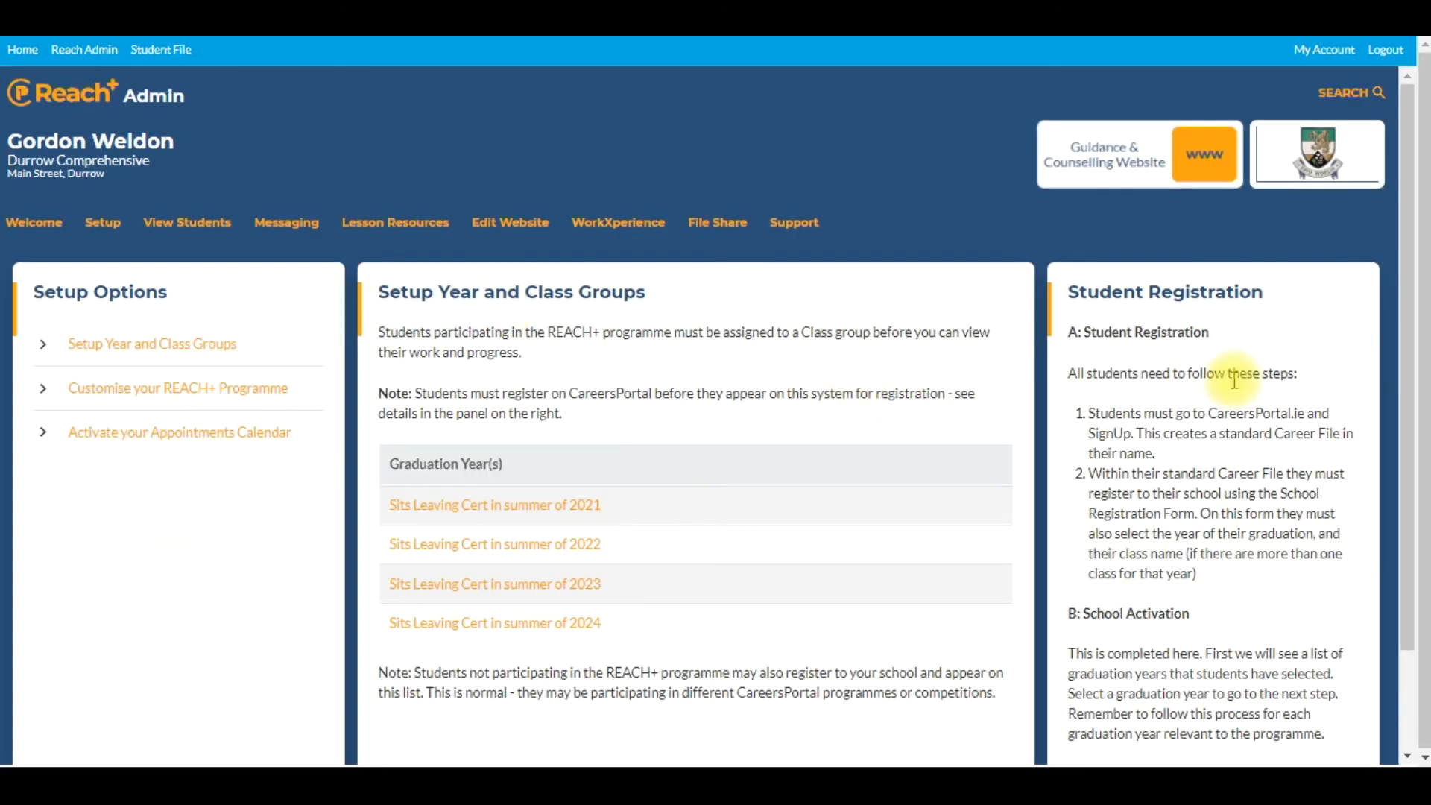
{"action": "left_click", "coordinate": [576, 507]}
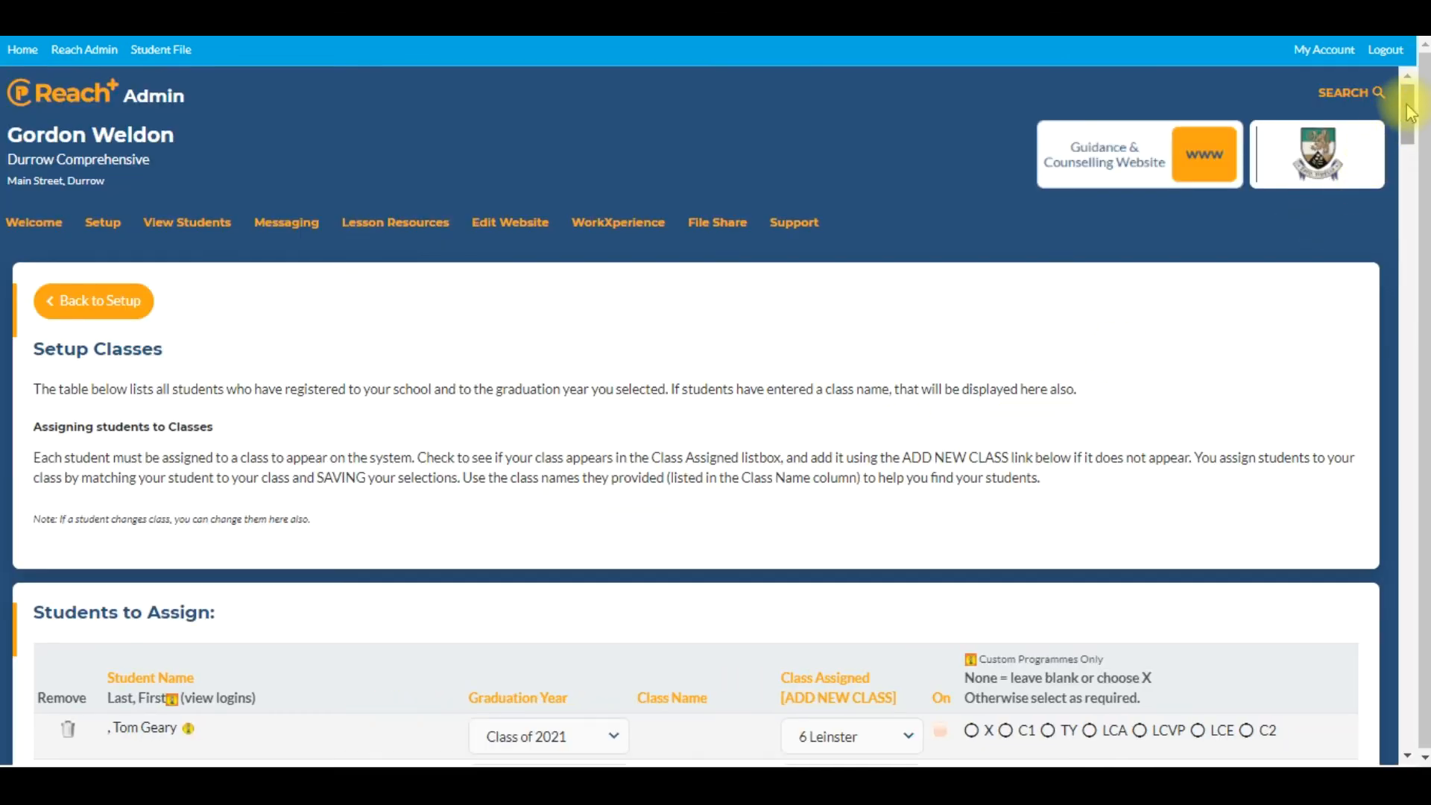
View the code shown for the fourth student's inactive On marker in the Students to Assign list, and open the account page with the school profile.
{"action": "left_click_drag", "start_coordinate": [1408, 106], "coordinate": [1418, 165]}
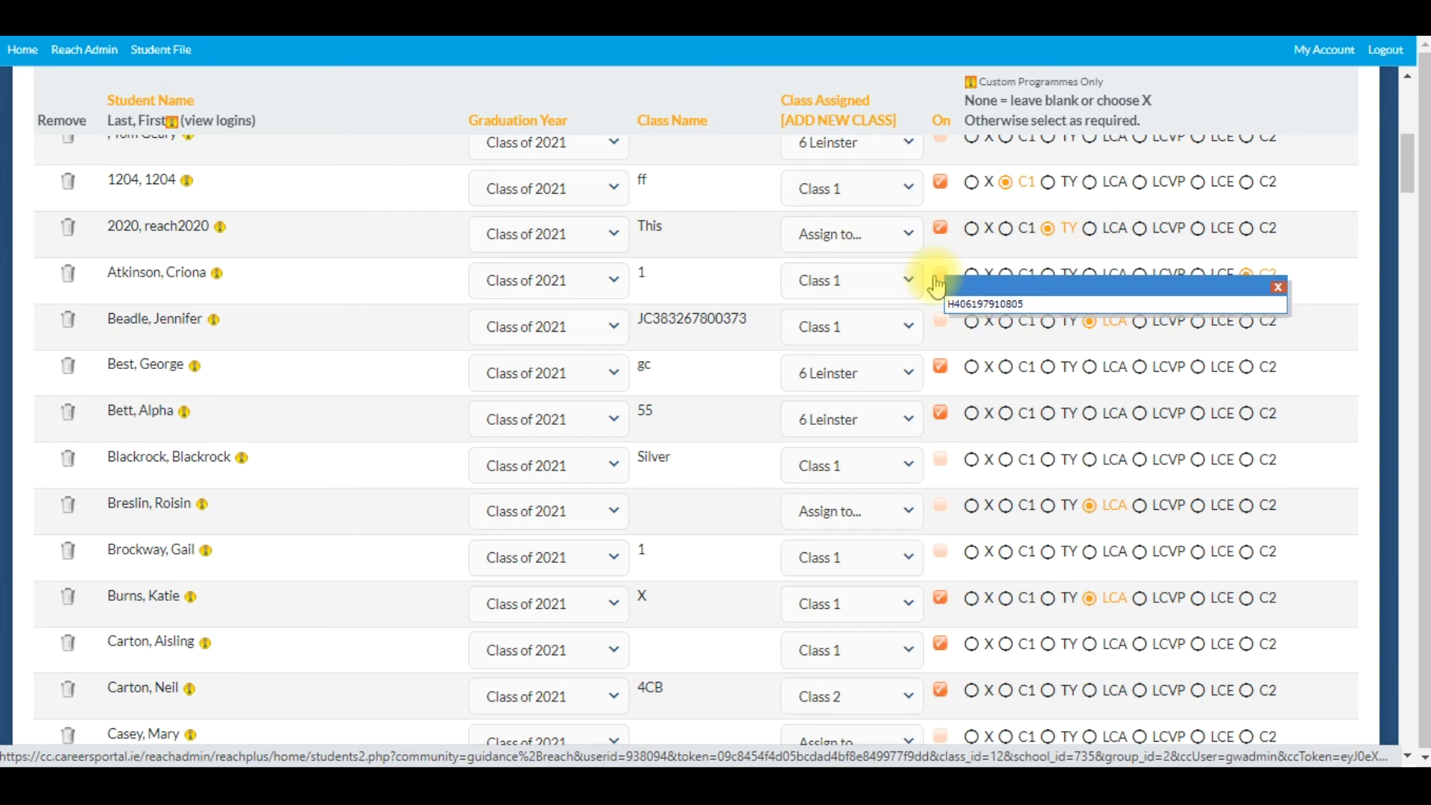
{"action": "left_click_drag", "start_coordinate": [1405, 153], "coordinate": [1388, 92]}
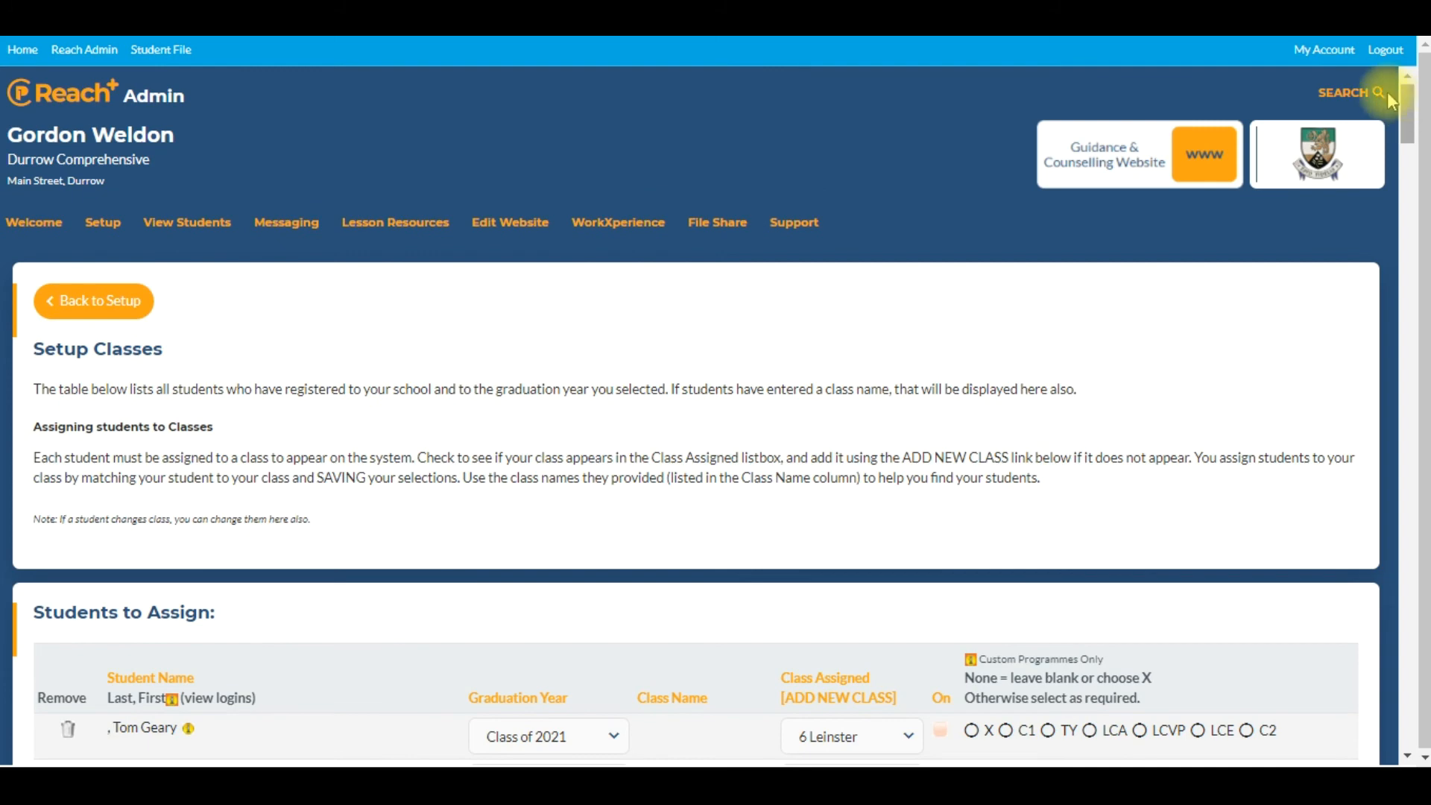
{"action": "left_click", "coordinate": [1325, 49]}
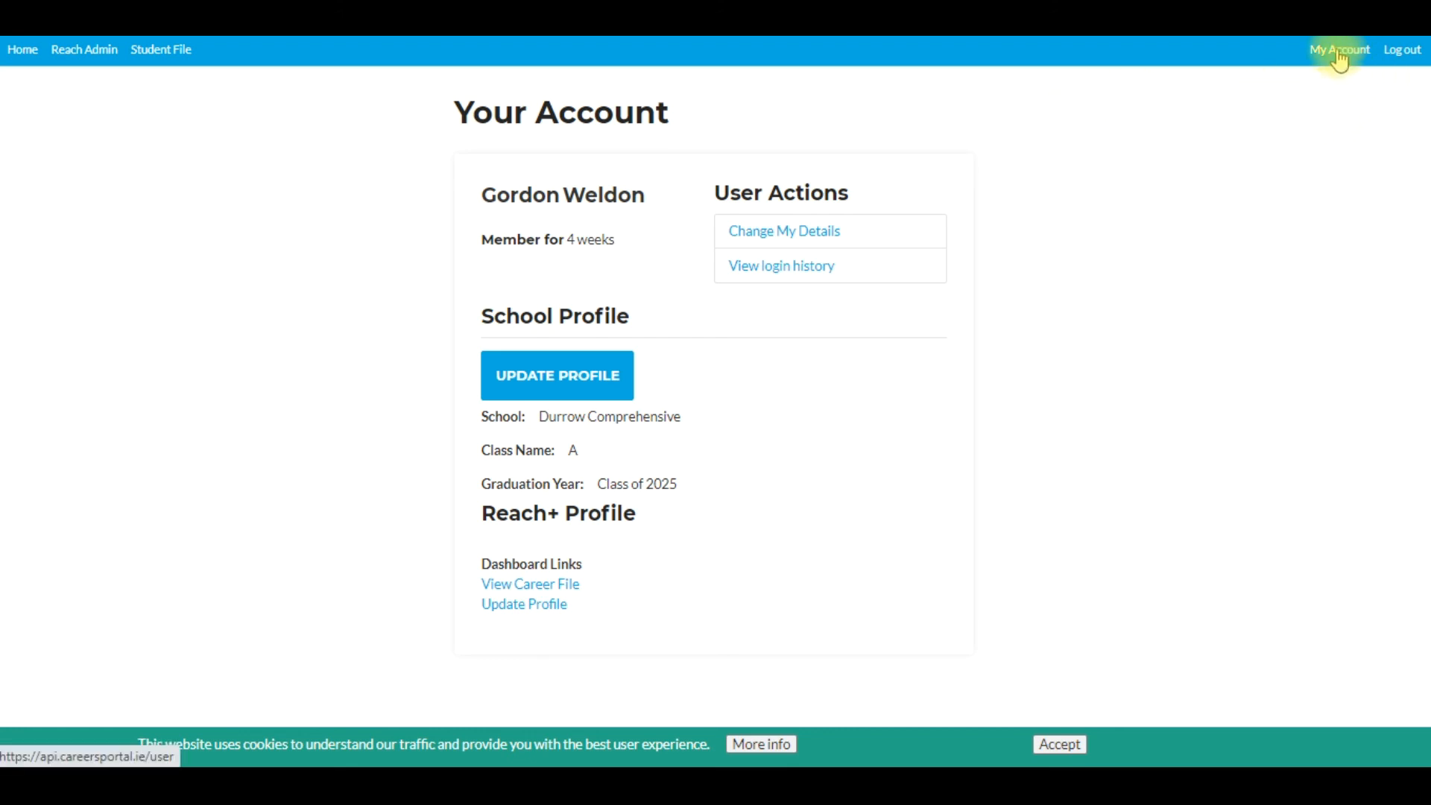
Return from the account page to the Class of 2021 class setup and display the code for the fourth student's inactive On marker.
{"action": "left_click", "coordinate": [4, 19]}
{"action": "left_click", "coordinate": [4, 20]}
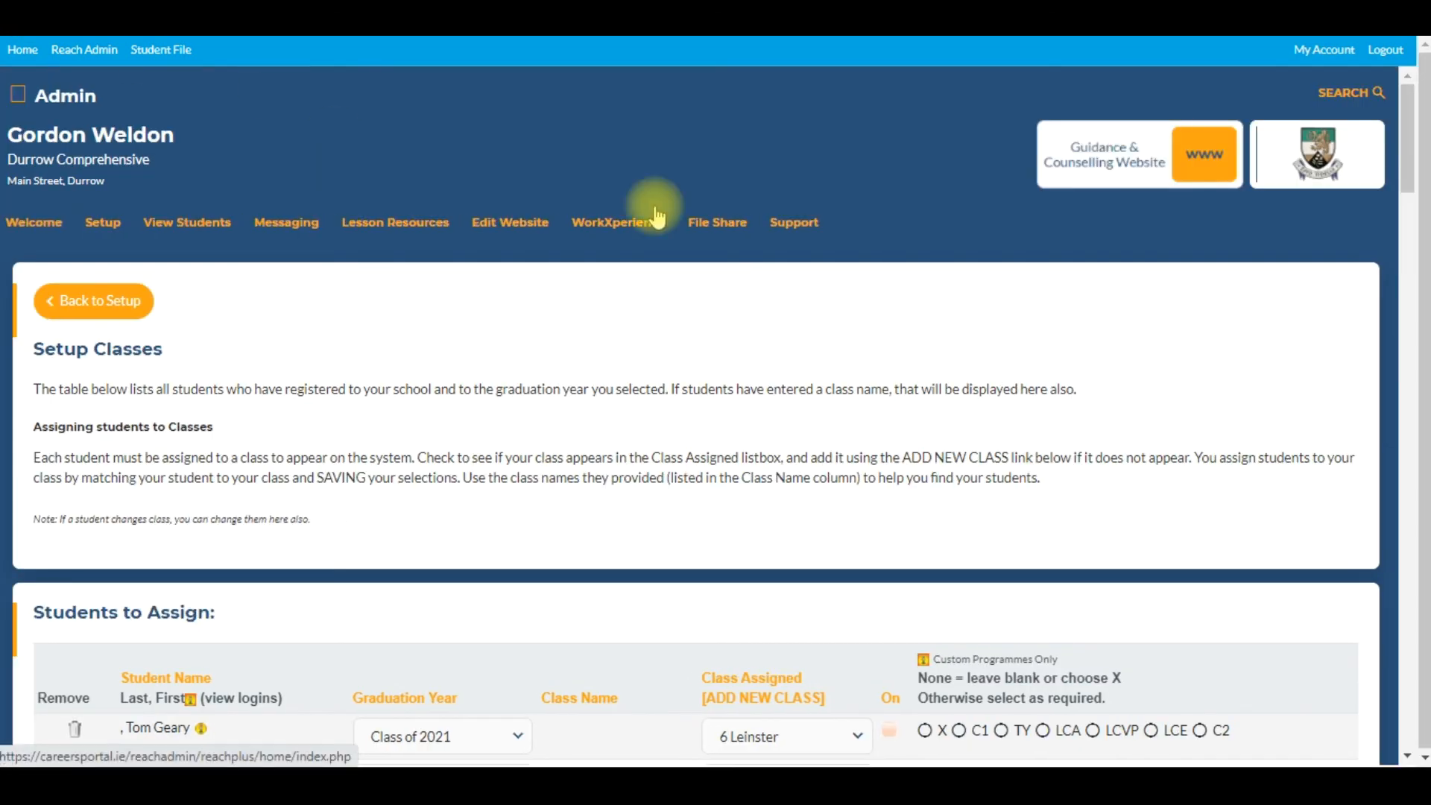
{"action": "left_click_drag", "start_coordinate": [1410, 122], "coordinate": [1410, 175]}
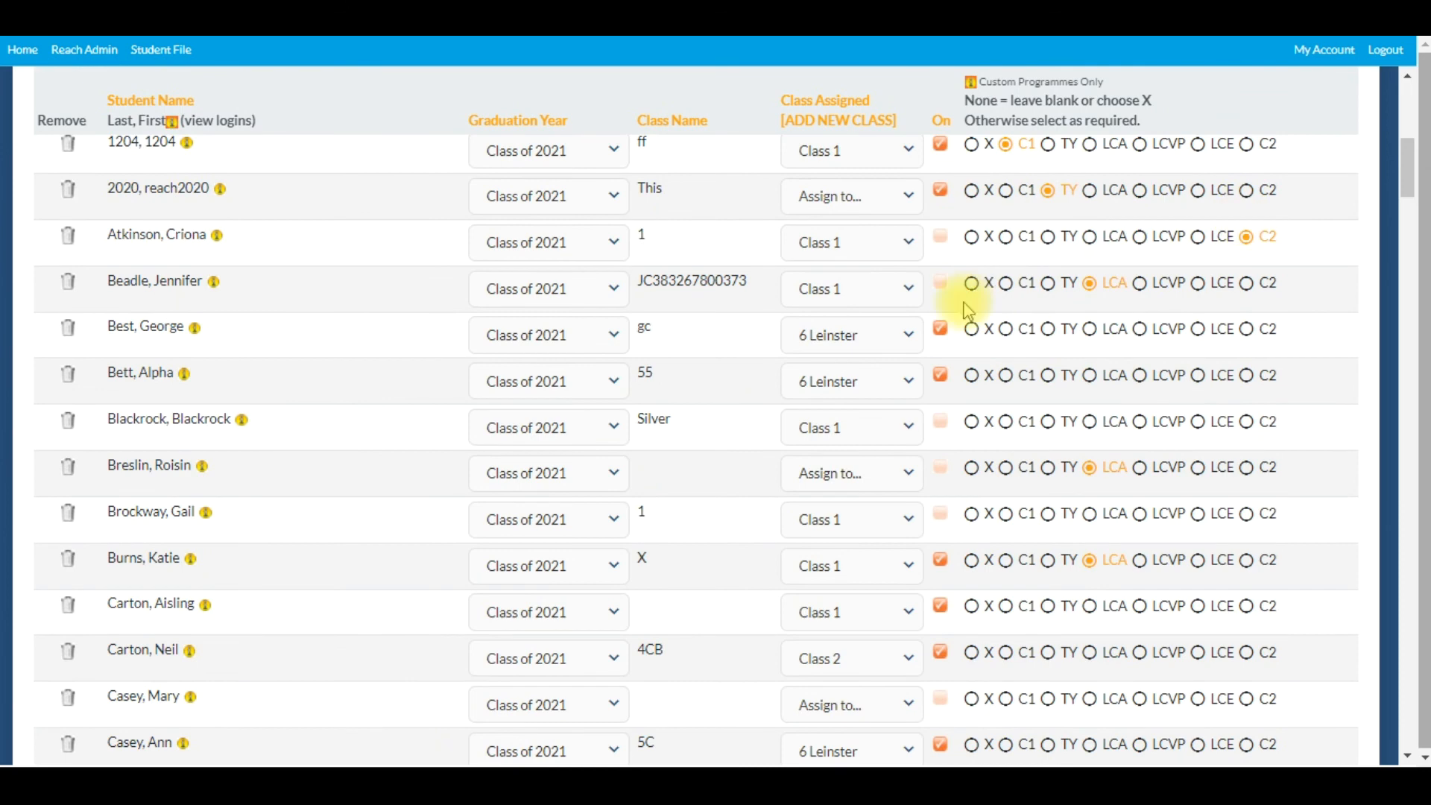
{"action": "mouse_move", "coordinate": [942, 237]}
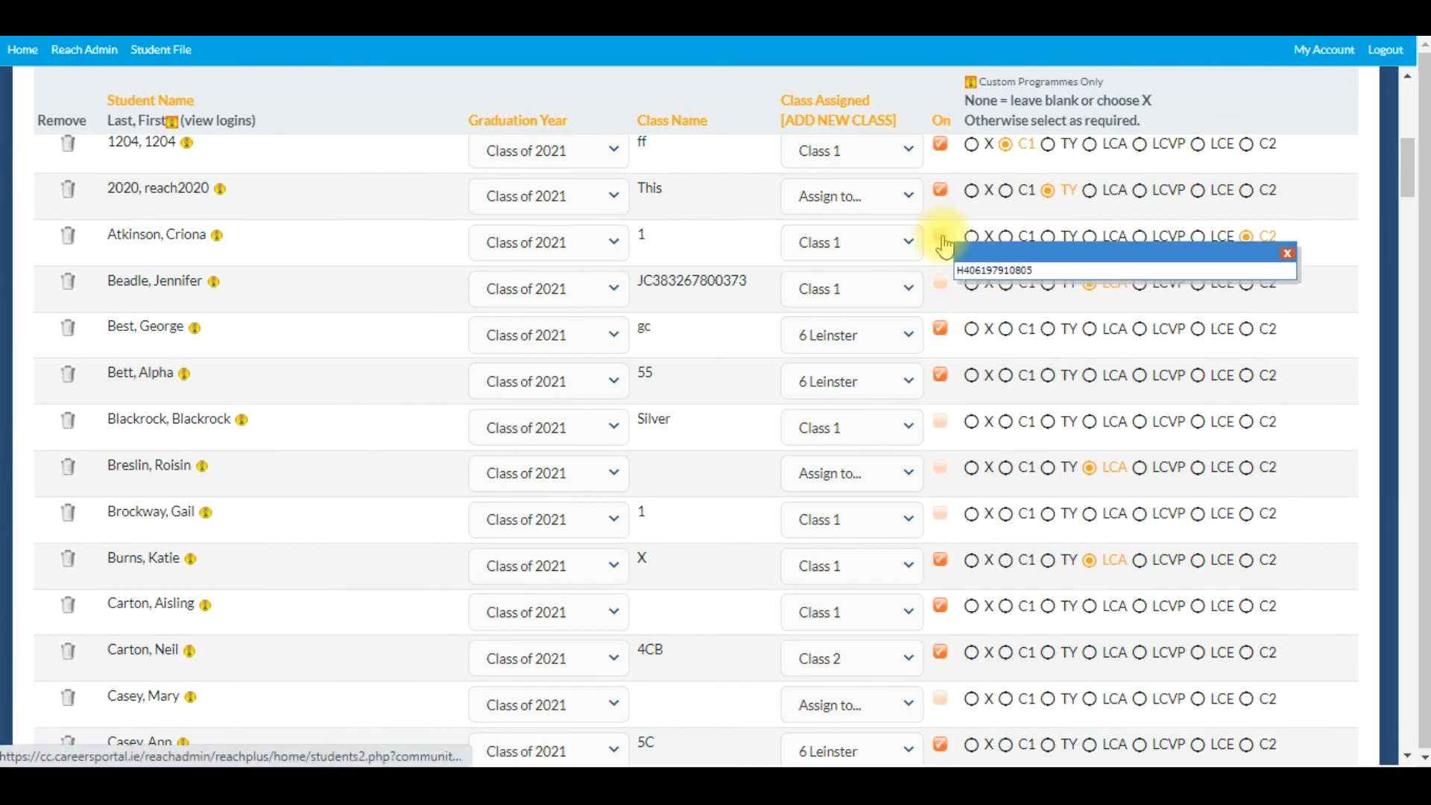